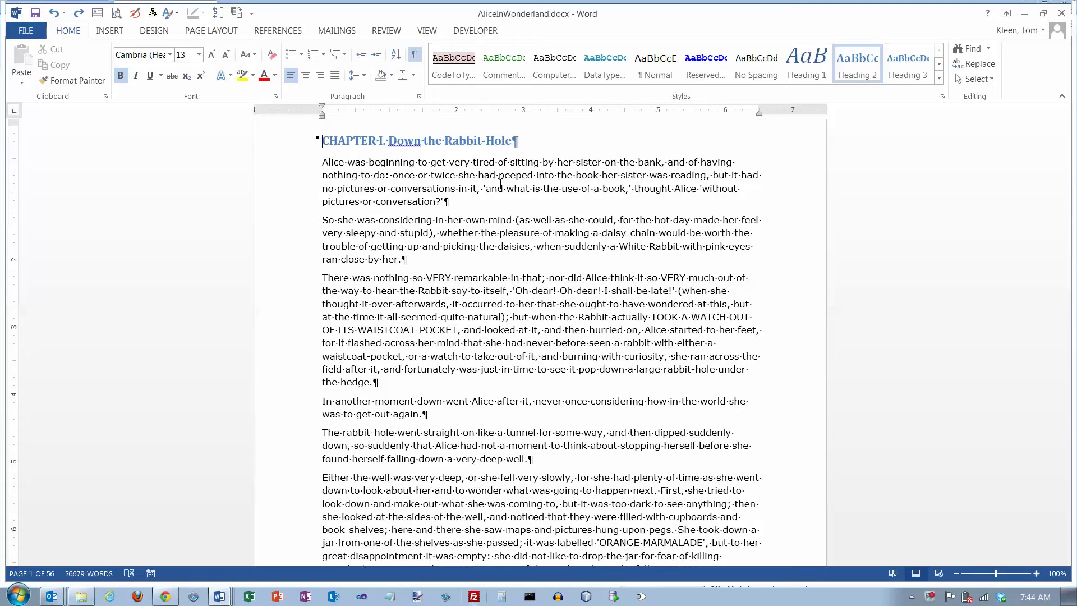
- Show the DESIGN ribbon tab for AliceInWonderland.docx
{"action": "left_click", "coordinate": [158, 33]}
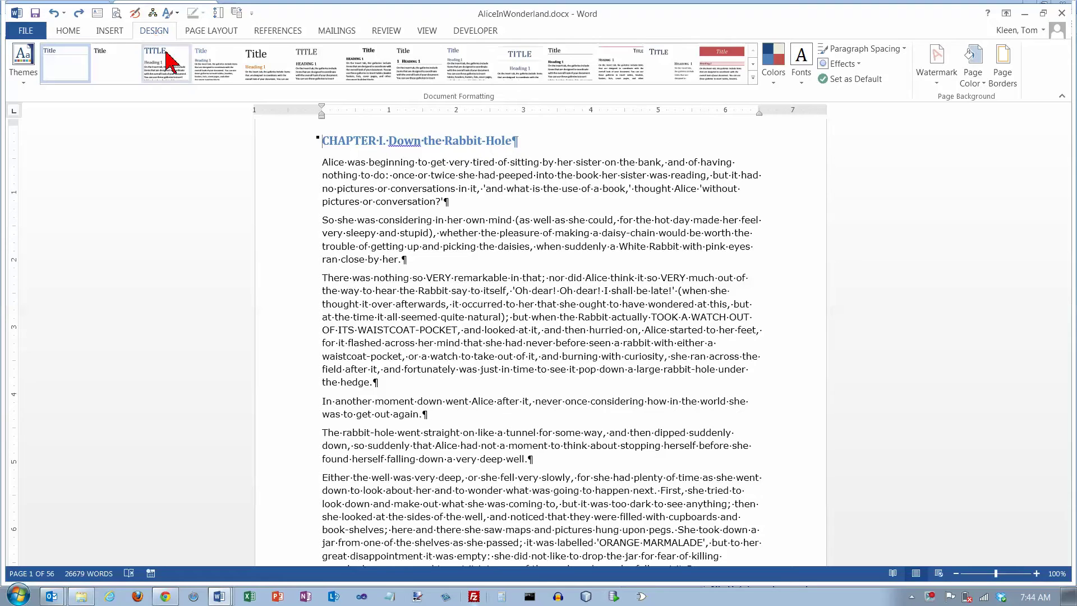
- In Page Borders, preview the Box, Shadow and 3-D settings, then choose Custom
{"action": "left_click", "coordinate": [1004, 64]}
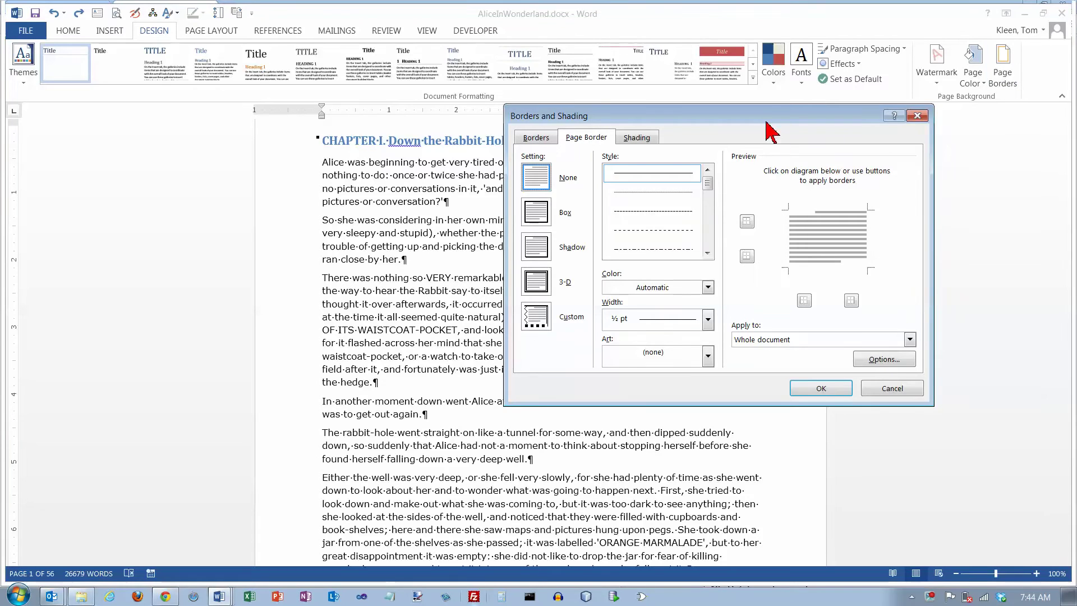
{"action": "left_click_drag", "start_coordinate": [765, 117], "coordinate": [777, 115]}
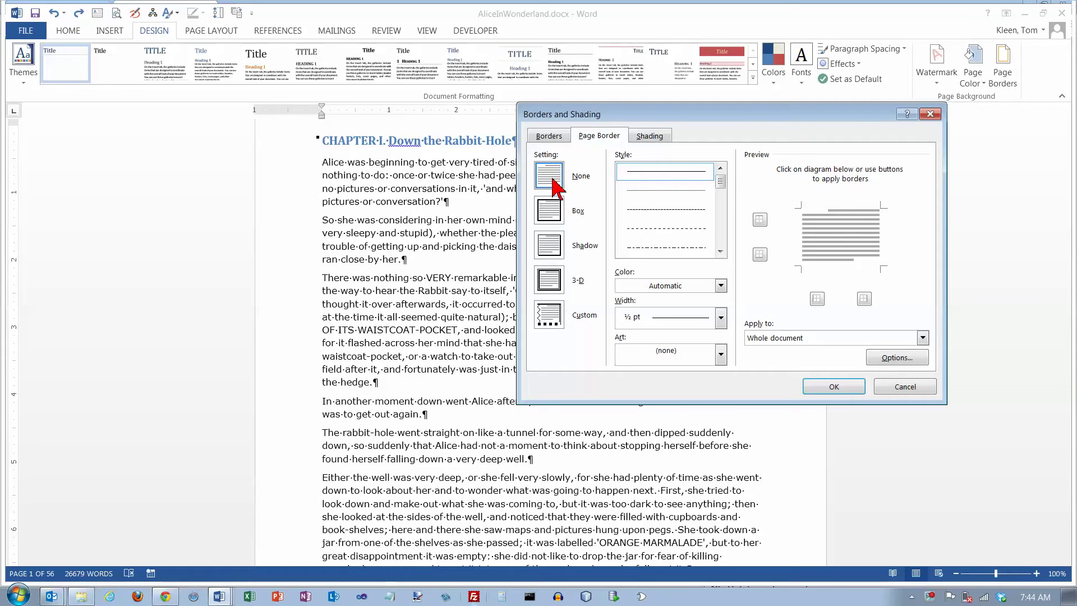
{"action": "left_click", "coordinate": [552, 212]}
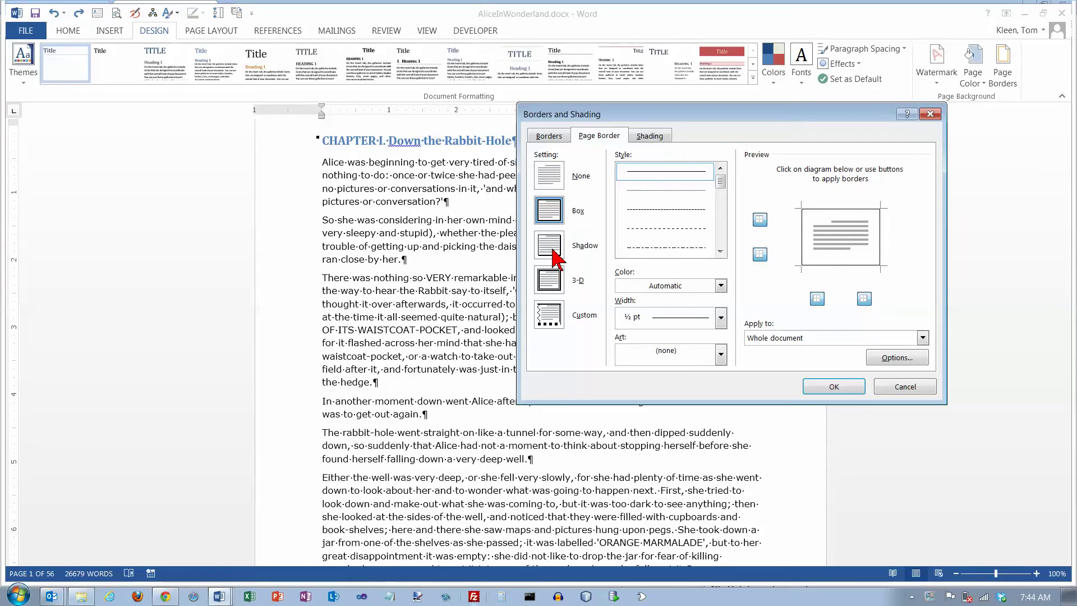
{"action": "left_click", "coordinate": [555, 253]}
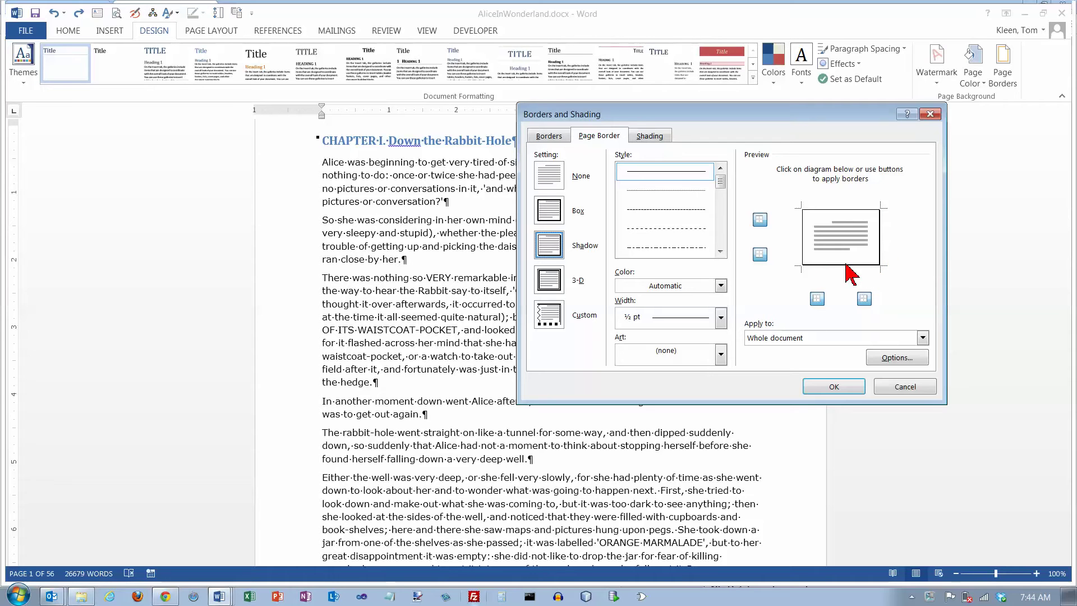
{"action": "left_click", "coordinate": [549, 280]}
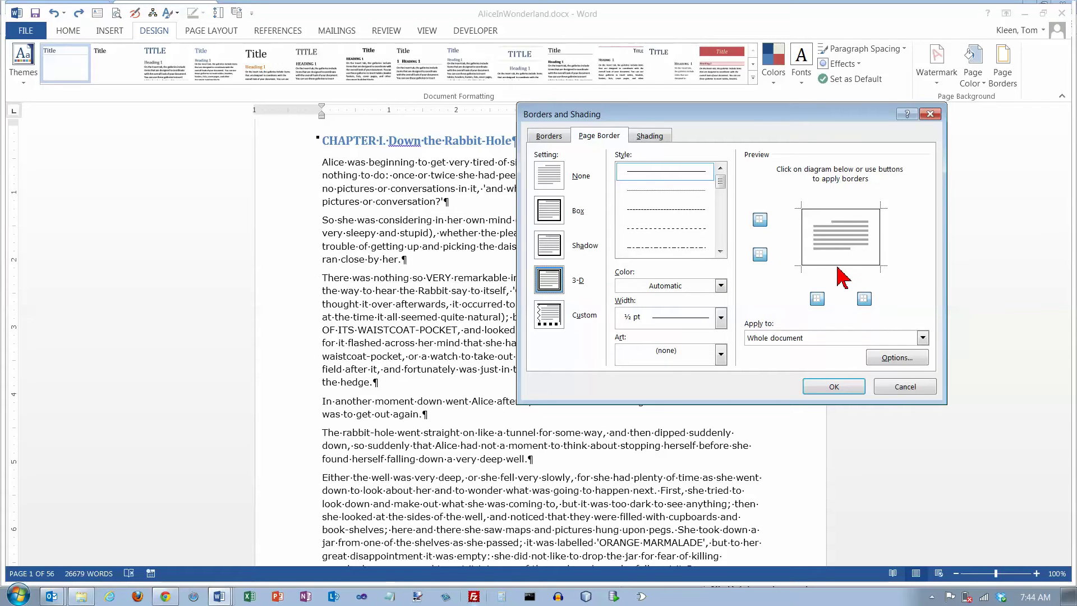
{"action": "left_click", "coordinate": [549, 315]}
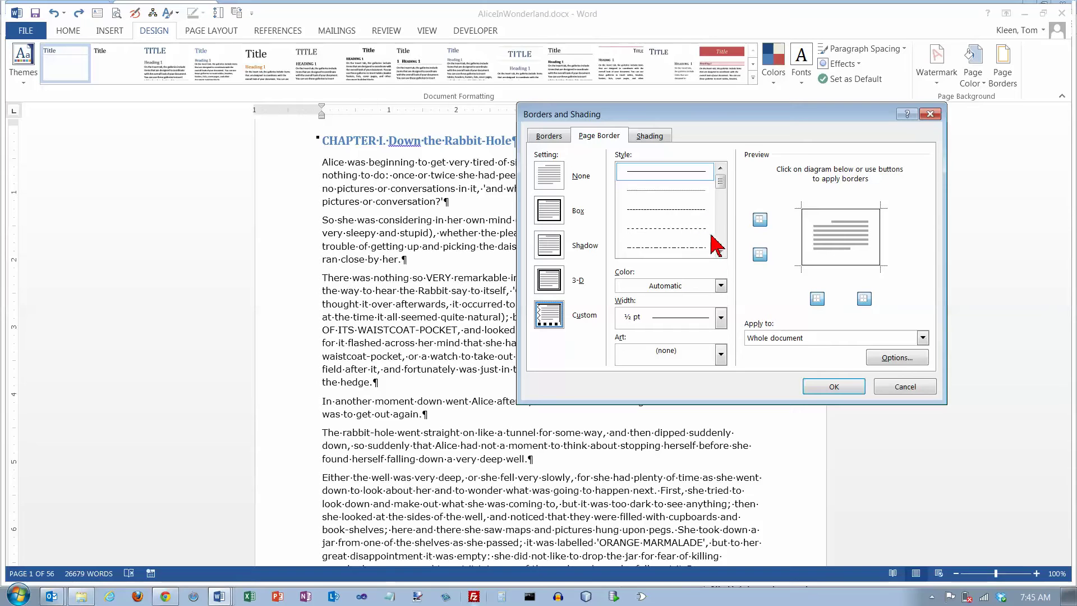
- Give the page border a thick solid red 3 pt line and apply it
{"action": "scroll", "coordinate": [723, 219], "scroll_direction": "down", "scroll_amount": 2}
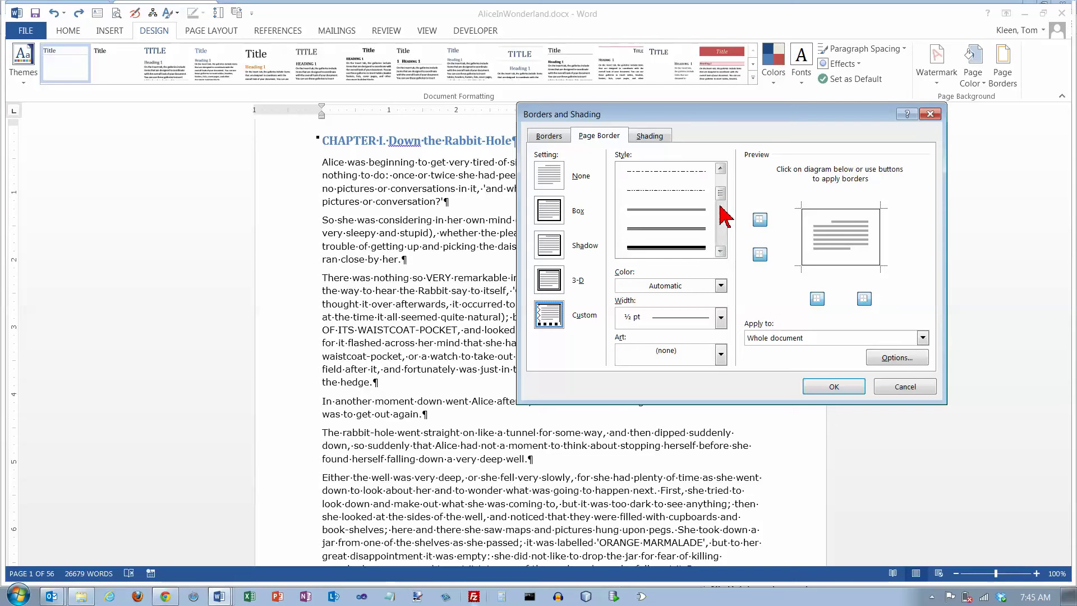
{"action": "left_click", "coordinate": [701, 249]}
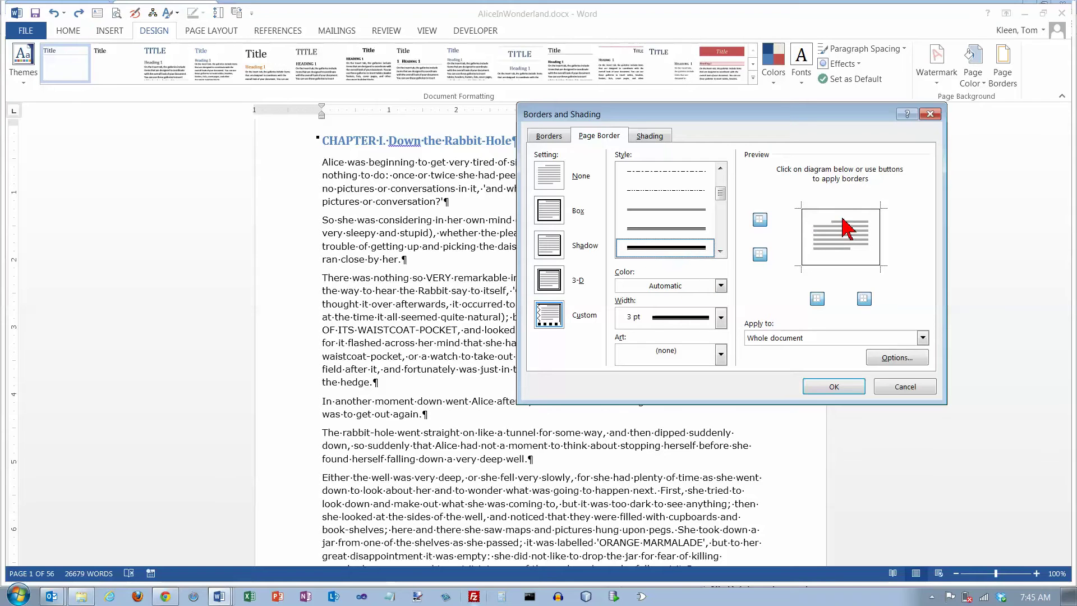
{"action": "left_click", "coordinate": [721, 286]}
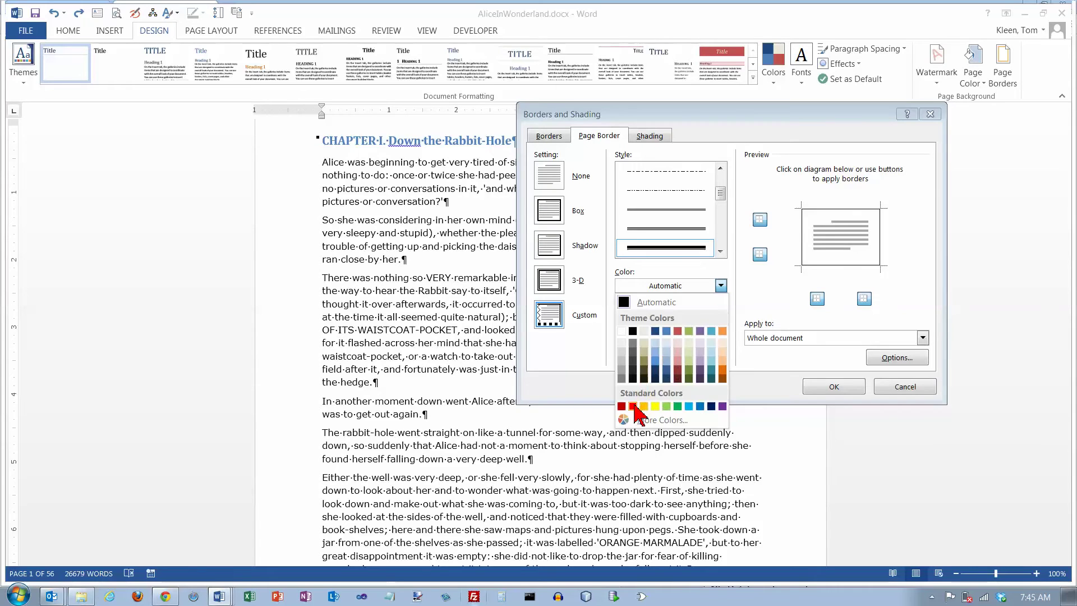
{"action": "left_click", "coordinate": [633, 406]}
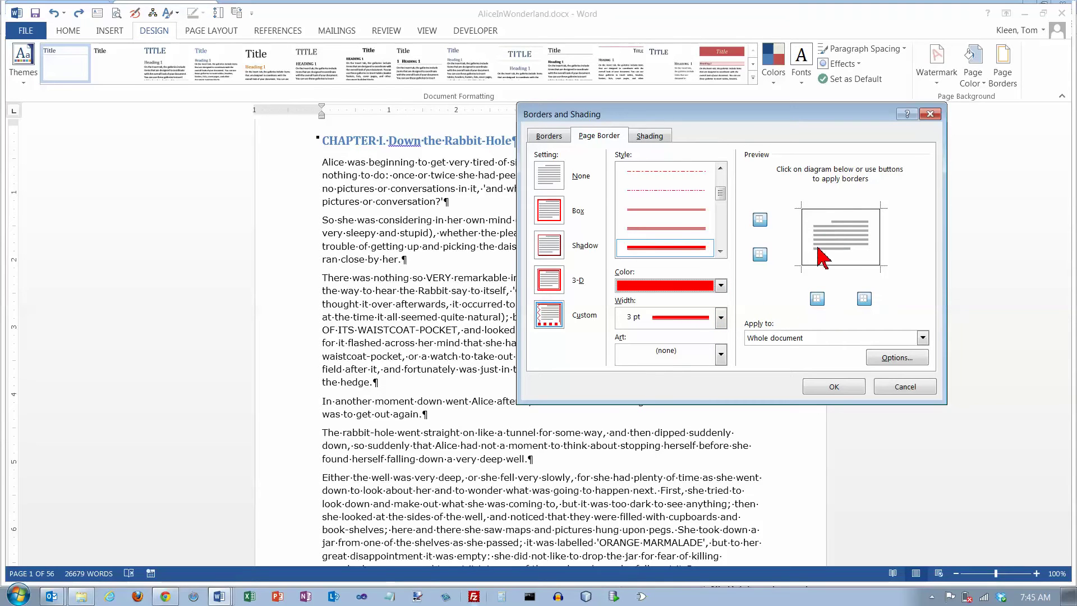
{"action": "left_click", "coordinate": [835, 389]}
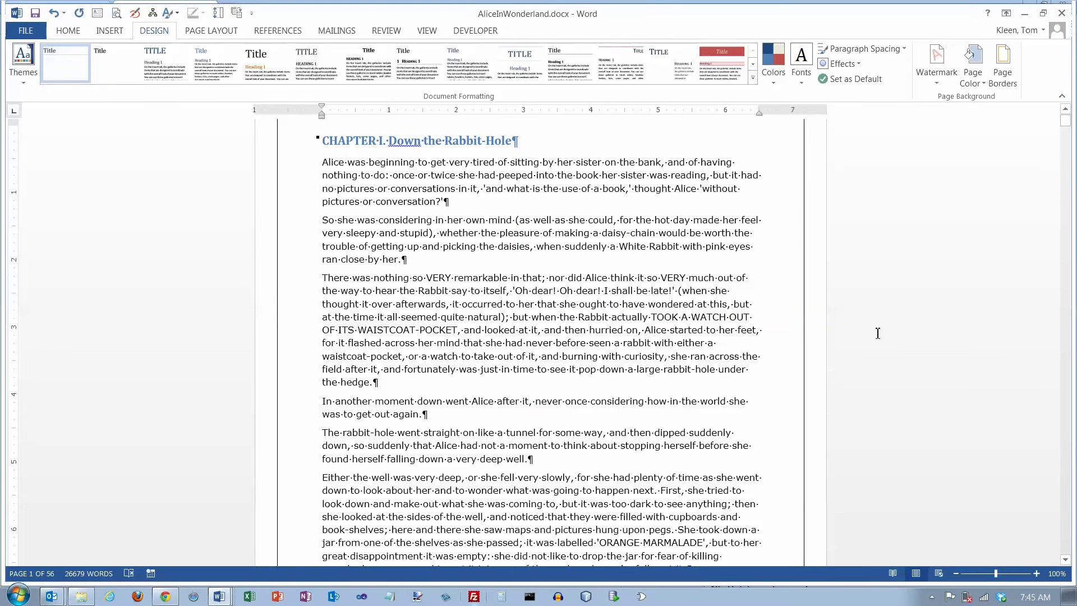
- Reopen Page Borders and set the thick solid line style in red again
{"action": "left_click", "coordinate": [1004, 63]}
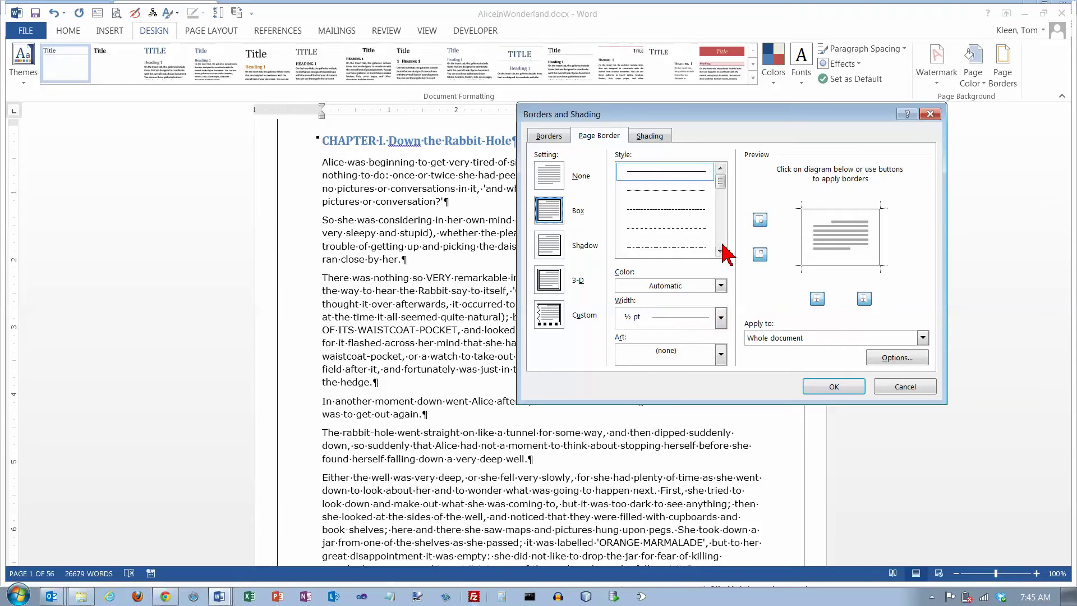
{"action": "scroll", "coordinate": [723, 247], "scroll_direction": "down", "scroll_amount": 2}
{"action": "left_click", "coordinate": [695, 247]}
{"action": "left_click", "coordinate": [720, 286]}
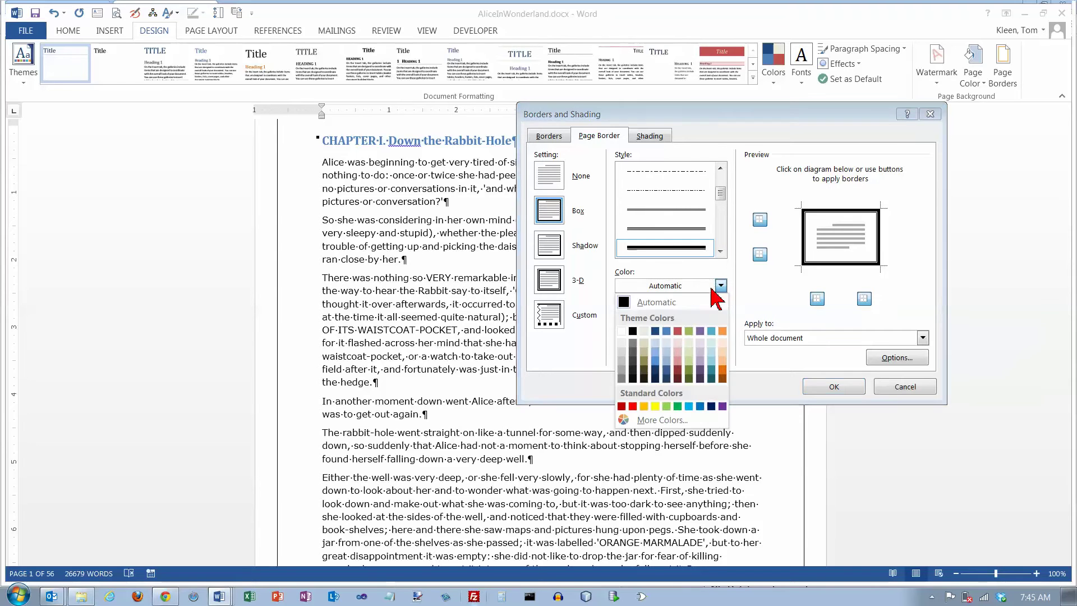
{"action": "left_click", "coordinate": [632, 405]}
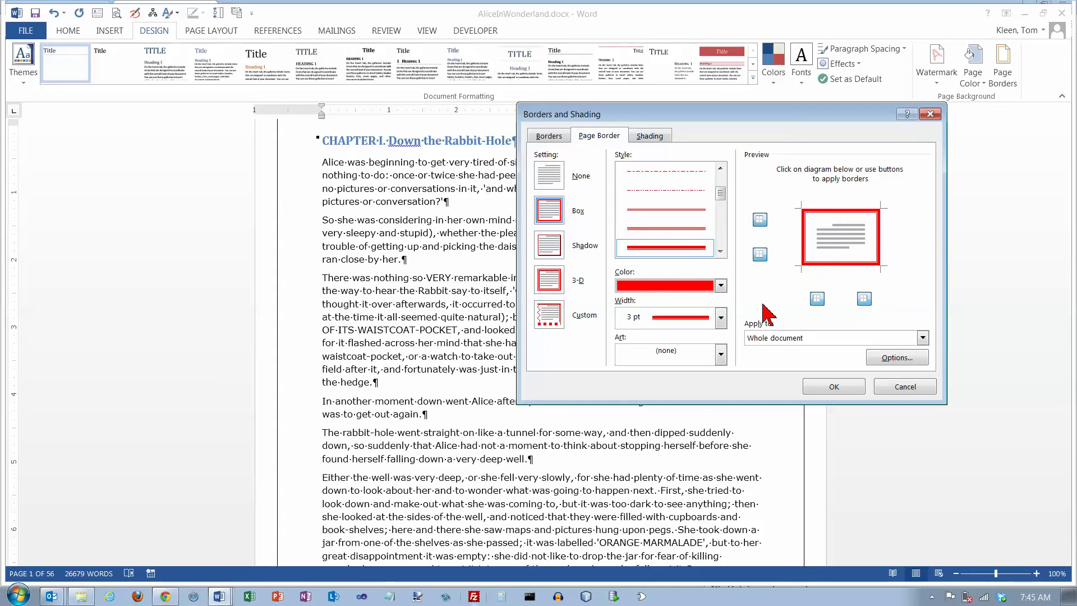
- Remove the top and bottom lines in Preview, keeping left and right, and check Apply to
{"action": "left_click", "coordinate": [845, 215]}
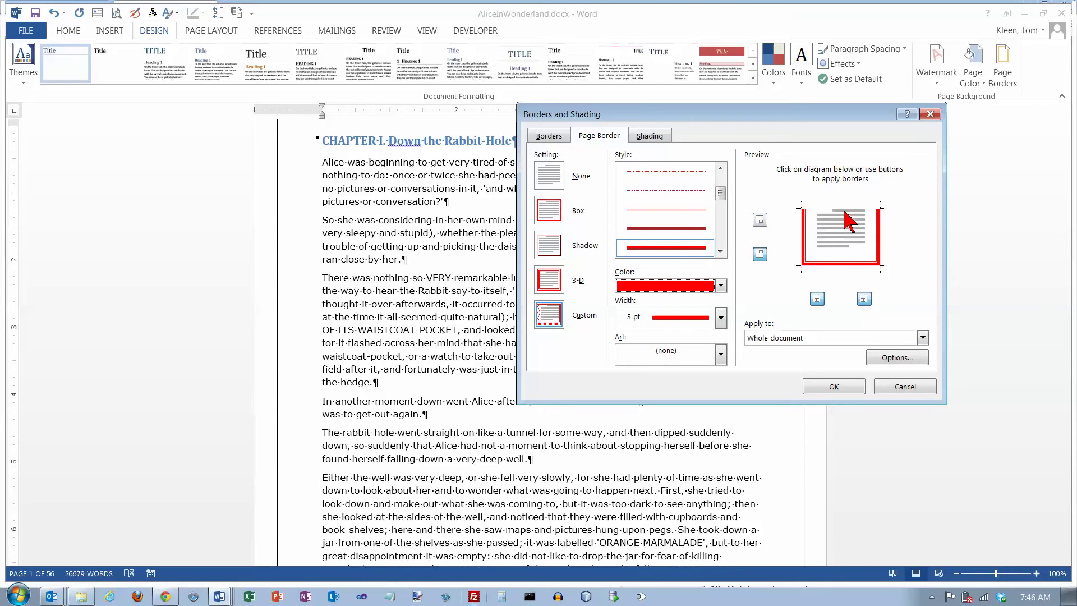
{"action": "left_click", "coordinate": [846, 264]}
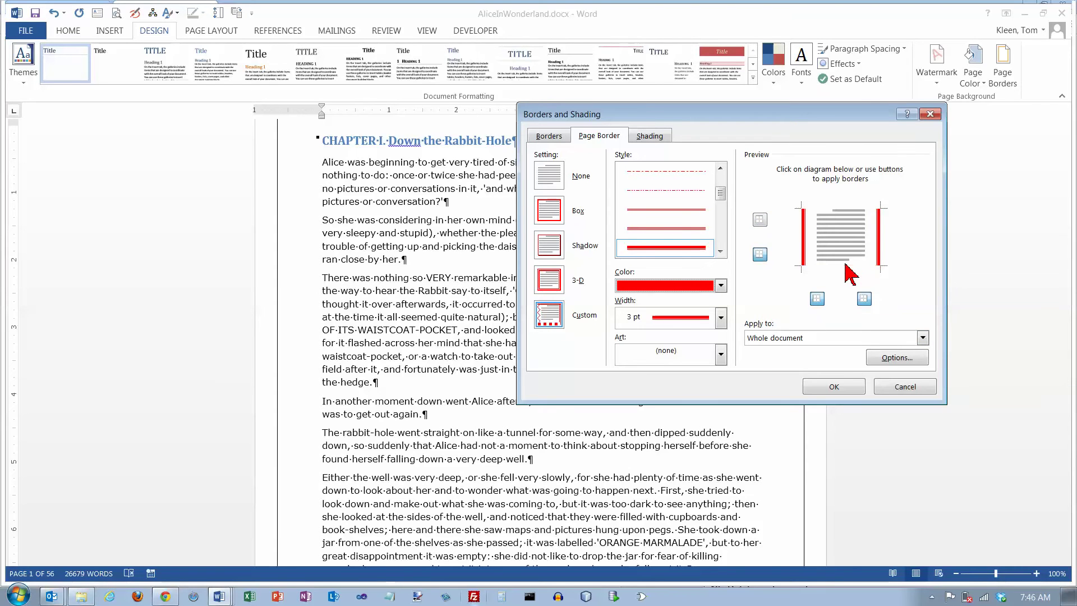
{"action": "left_click", "coordinate": [880, 242]}
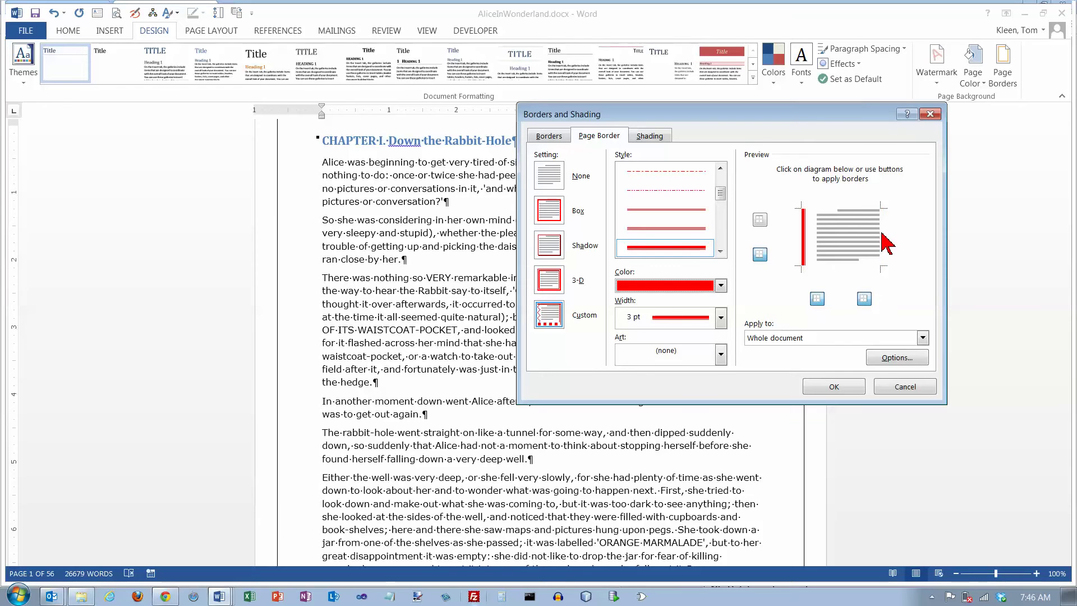
{"action": "left_click", "coordinate": [885, 242]}
{"action": "left_click", "coordinate": [810, 250]}
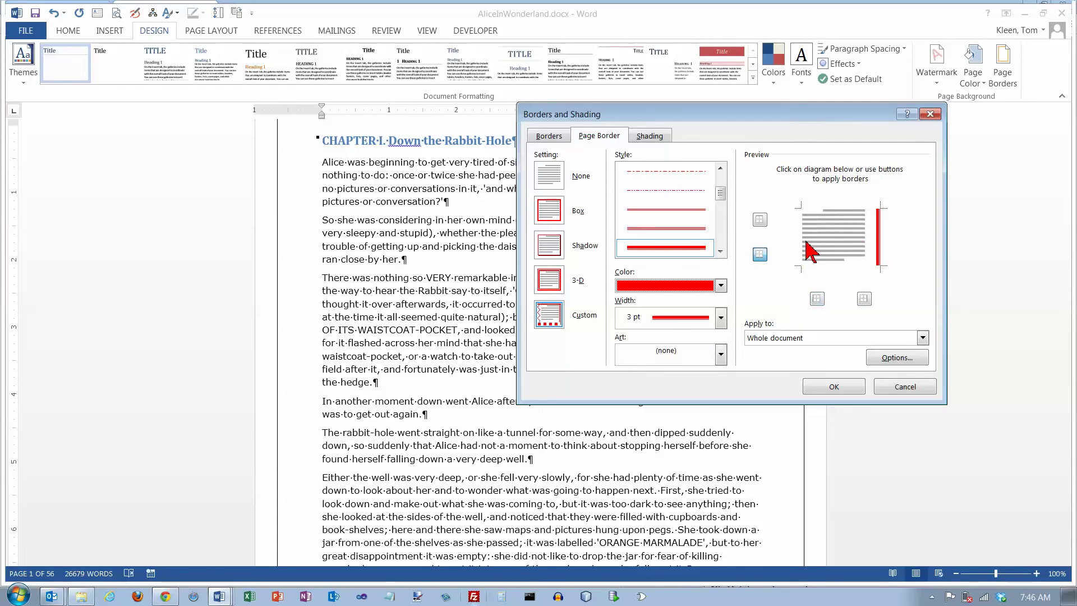
{"action": "left_click", "coordinate": [805, 251]}
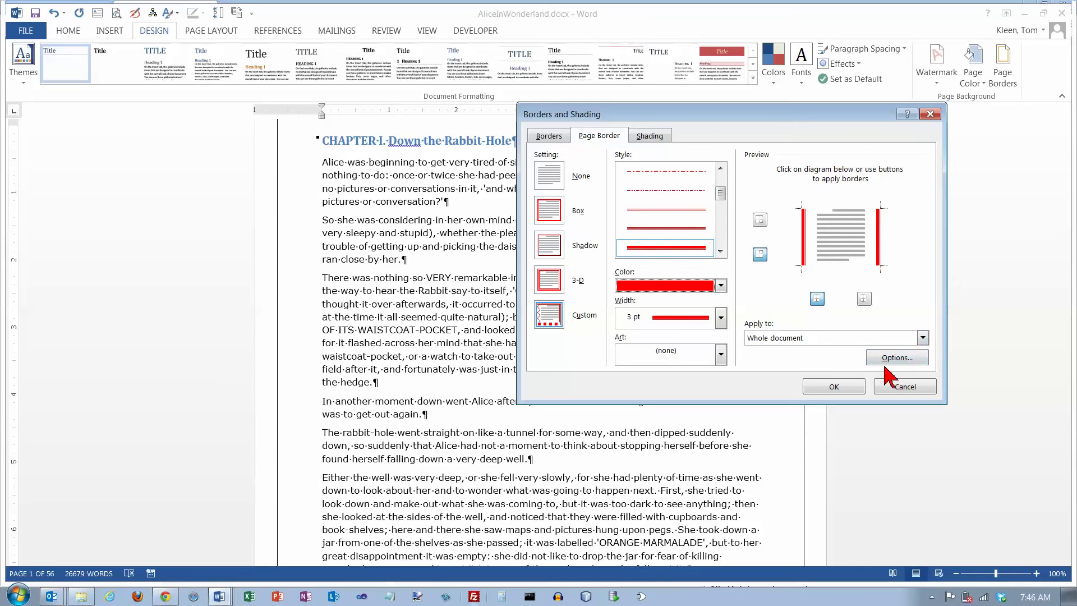
{"action": "left_click", "coordinate": [923, 337]}
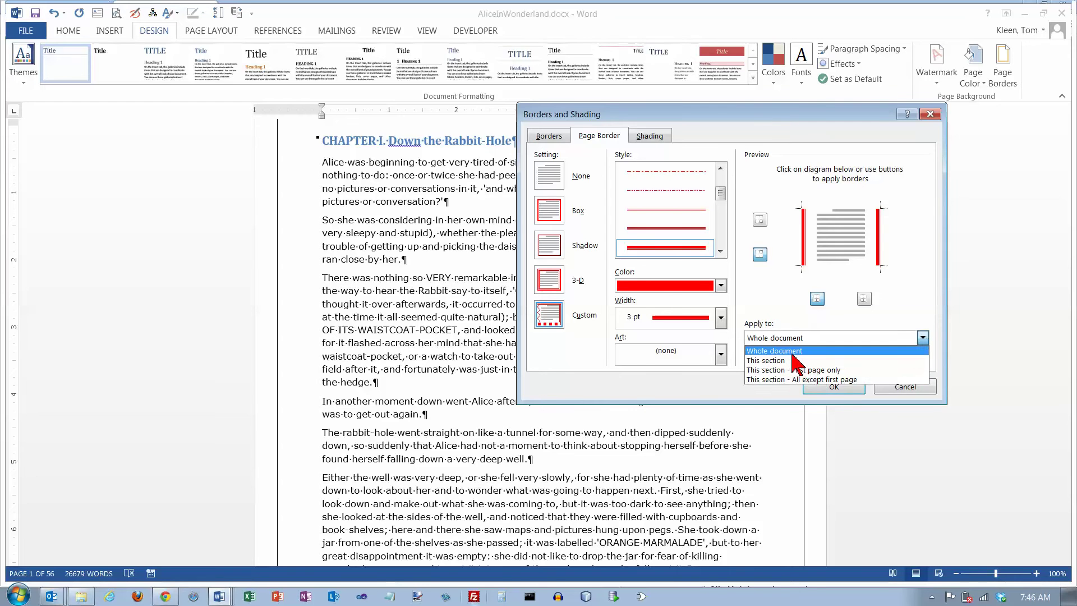
- Apply the red left-and-right borders to the whole document and check them on the pages
{"action": "key", "text": "Escape"}
{"action": "left_click", "coordinate": [830, 387]}
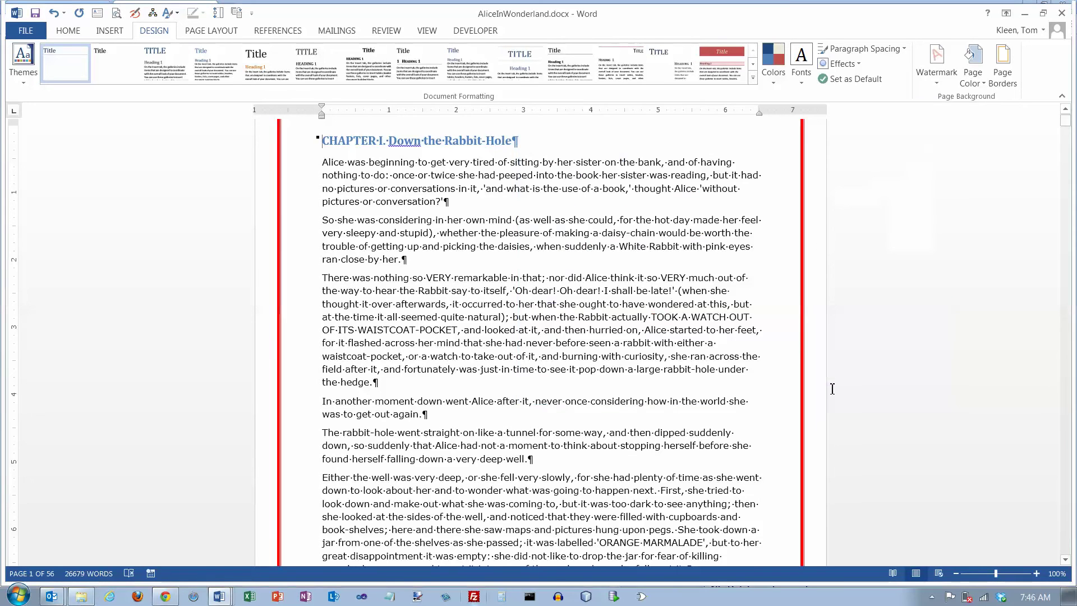
{"action": "scroll", "coordinate": [815, 336], "scroll_direction": "down", "scroll_amount": 12}
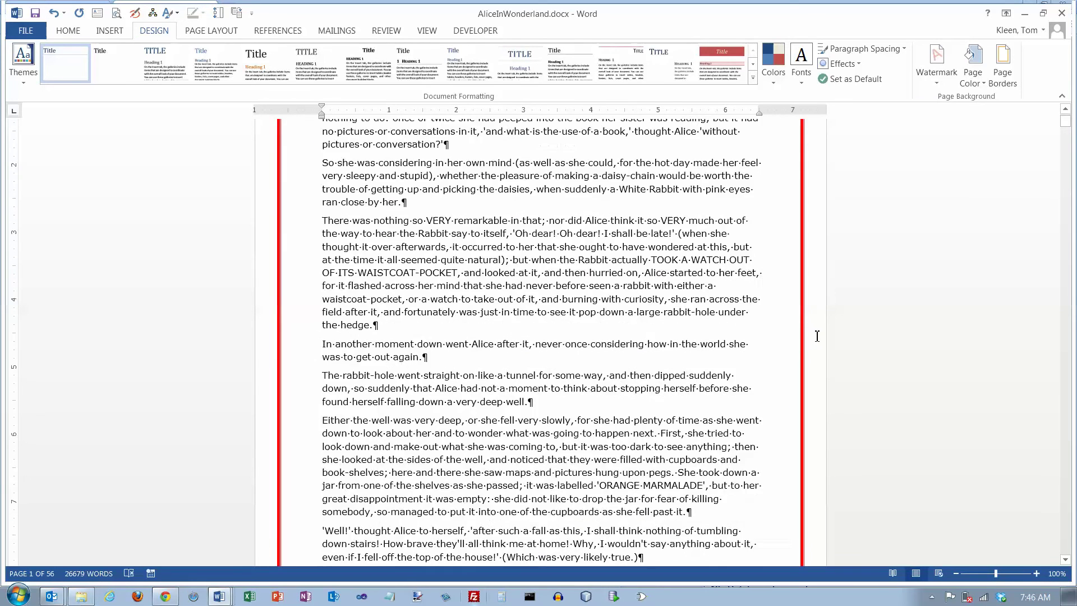
{"action": "scroll", "coordinate": [818, 336], "scroll_direction": "up", "scroll_amount": 12}
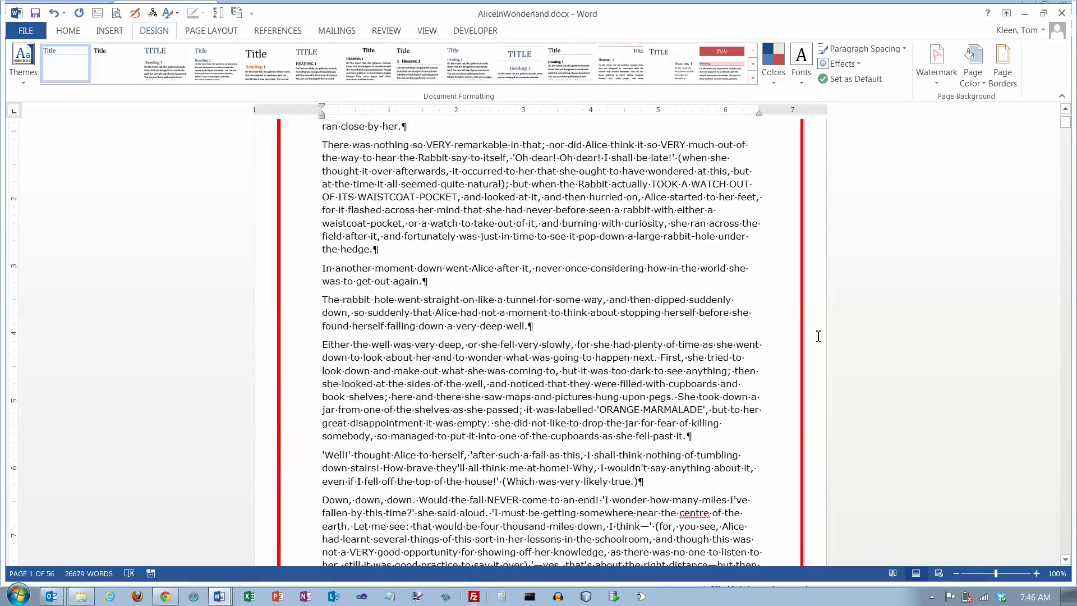
{"action": "scroll", "coordinate": [818, 336], "scroll_direction": "up", "scroll_amount": 1}
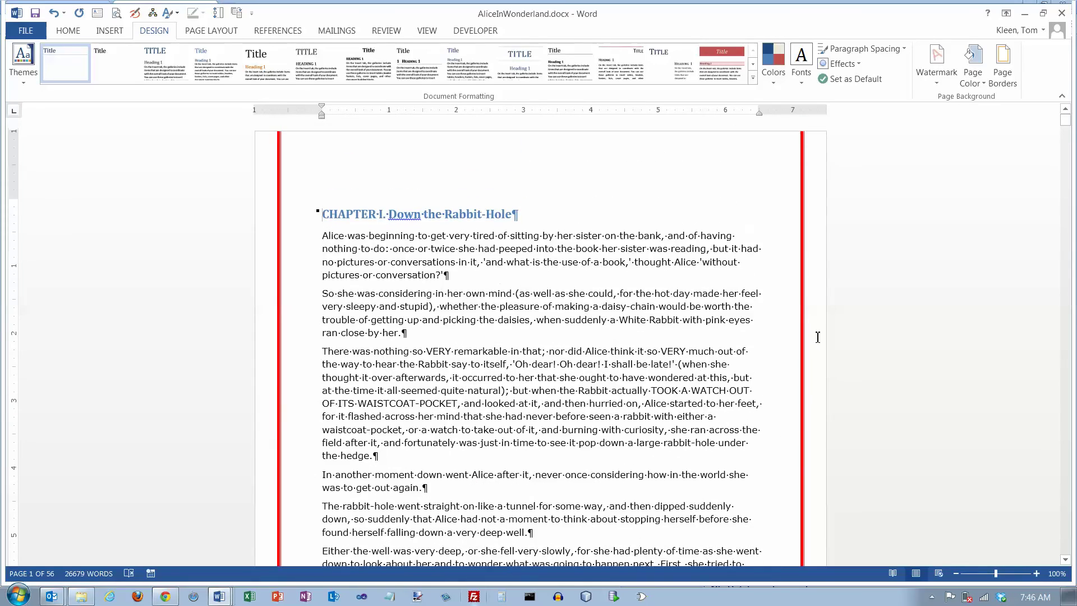
{"action": "left_click", "coordinate": [1004, 68]}
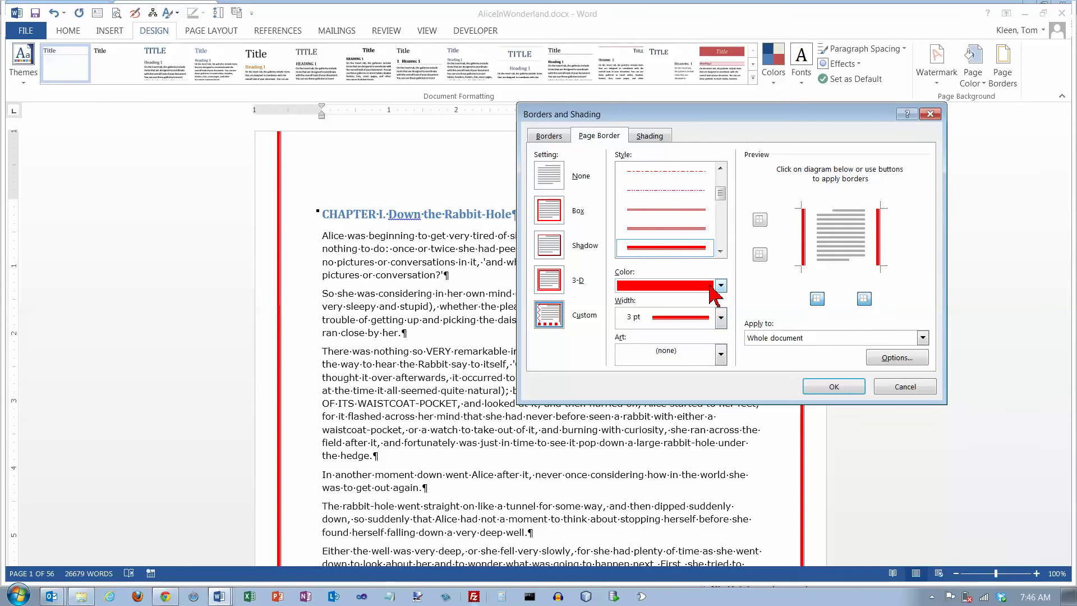
- Scroll through the Art border thumbnails without selecting a design
{"action": "left_click", "coordinate": [721, 353]}
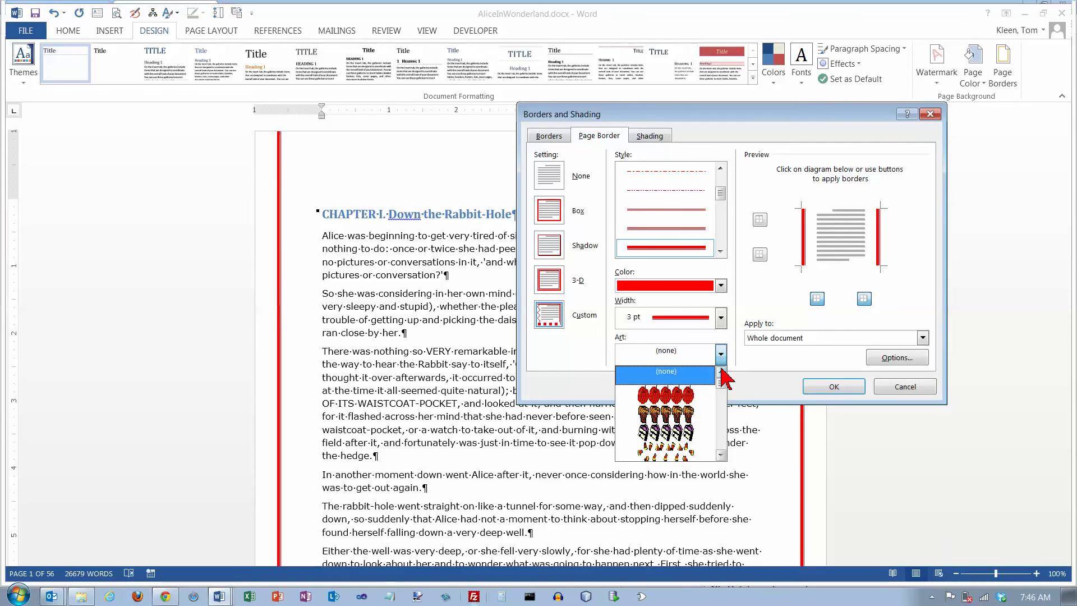
{"action": "scroll", "coordinate": [723, 434], "scroll_direction": "down", "scroll_amount": 5}
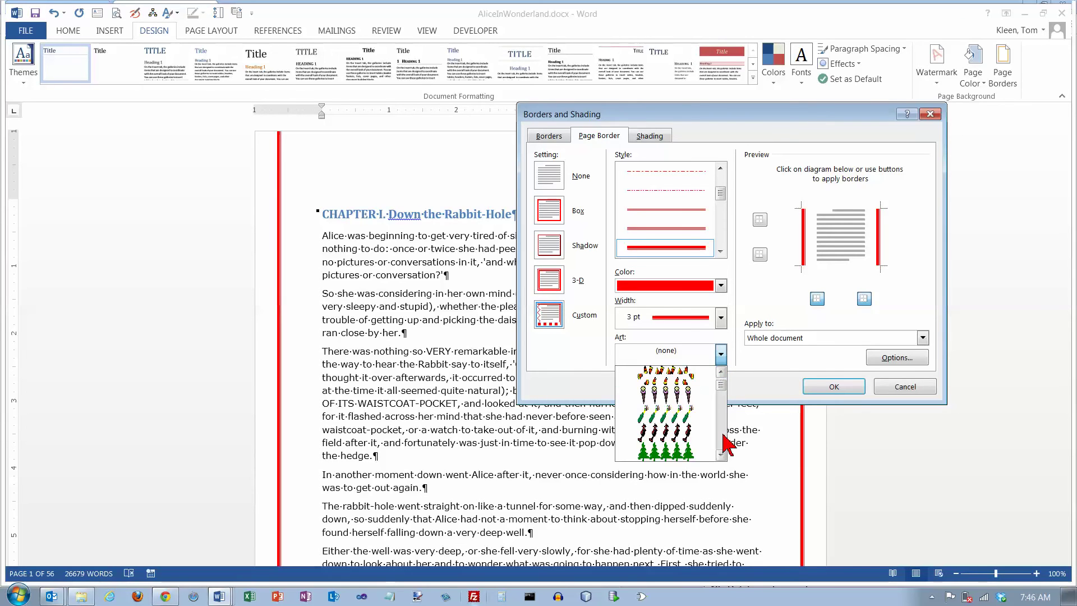
{"action": "scroll", "coordinate": [722, 434], "scroll_direction": "down", "scroll_amount": 5}
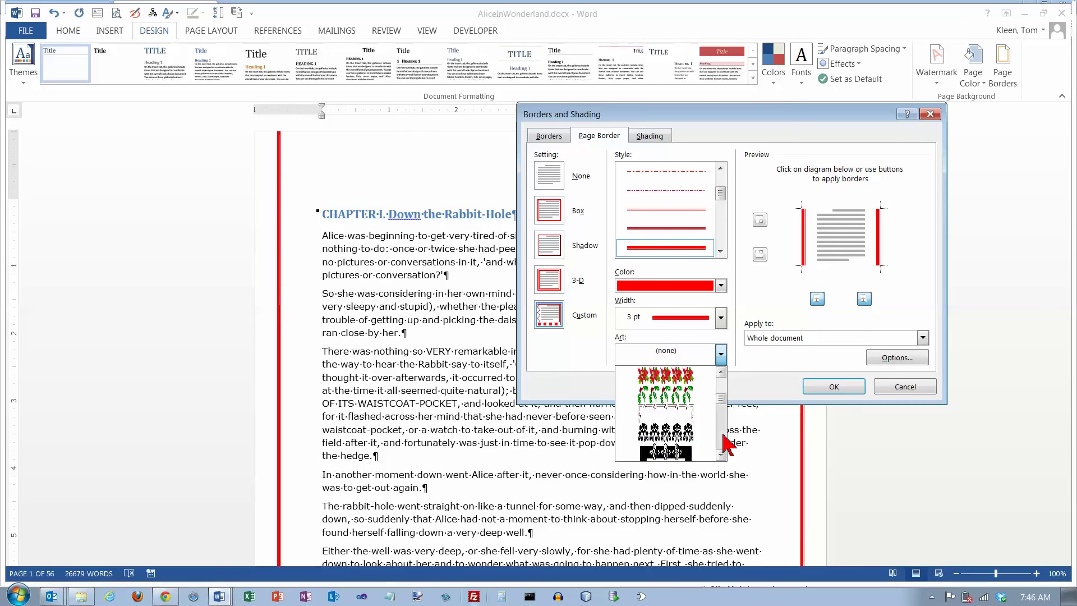
{"action": "scroll", "coordinate": [723, 442], "scroll_direction": "down", "scroll_amount": 3}
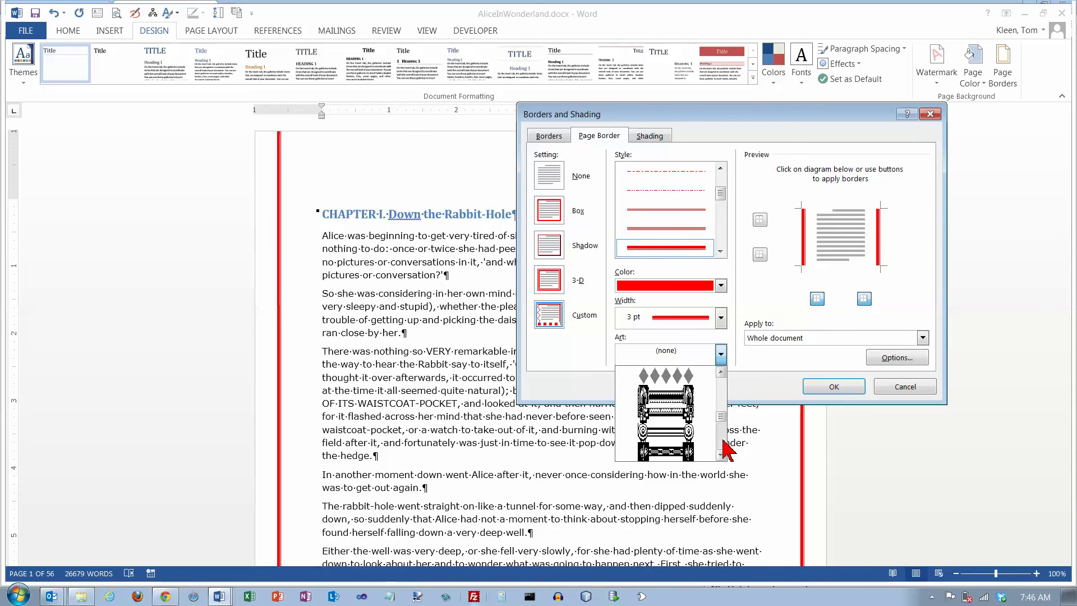
{"action": "scroll", "coordinate": [724, 429], "scroll_direction": "down", "scroll_amount": 4}
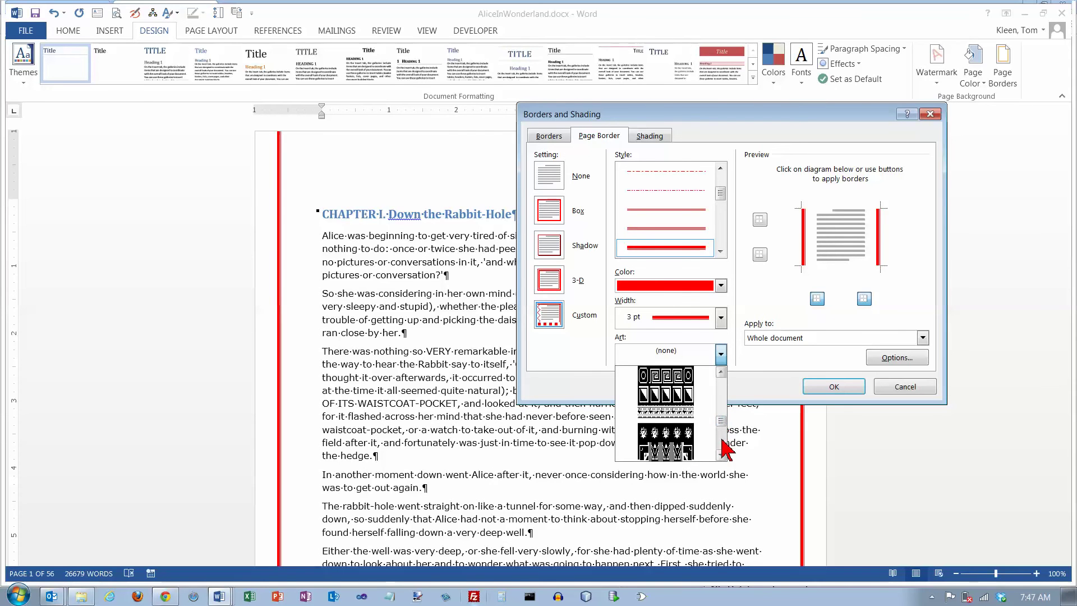
{"action": "scroll", "coordinate": [722, 454], "scroll_direction": "down", "scroll_amount": 4}
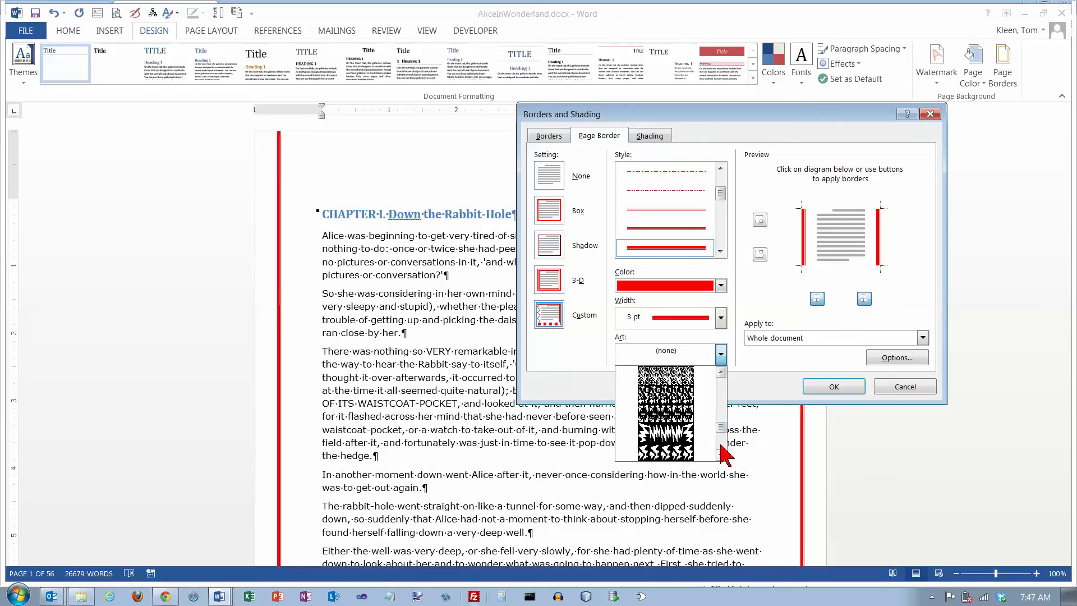
{"action": "scroll", "coordinate": [722, 455], "scroll_direction": "down", "scroll_amount": 4}
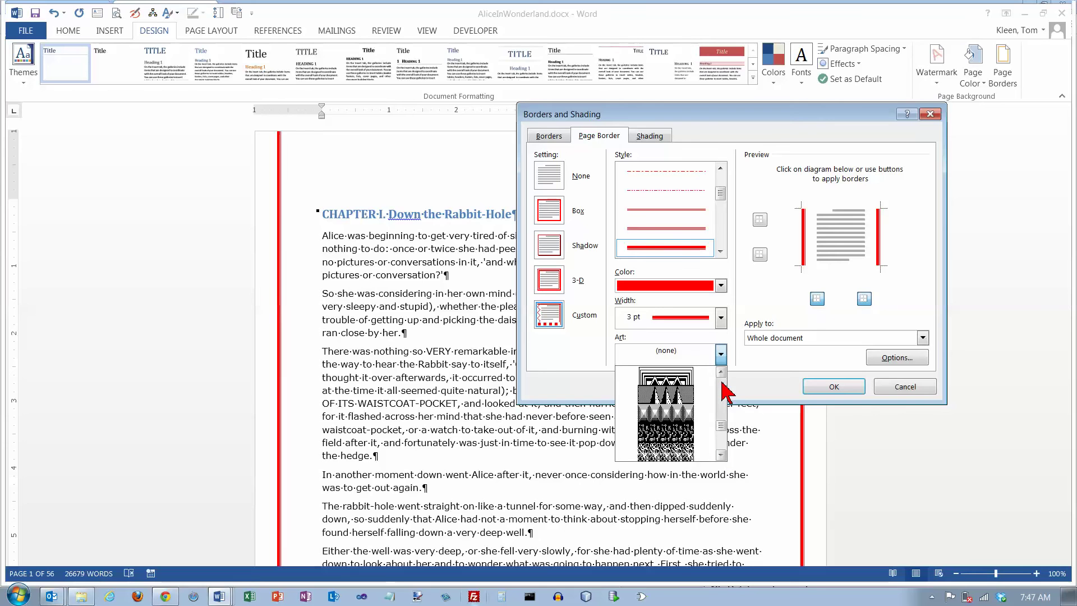
{"action": "left_click_drag", "start_coordinate": [723, 429], "coordinate": [728, 387]}
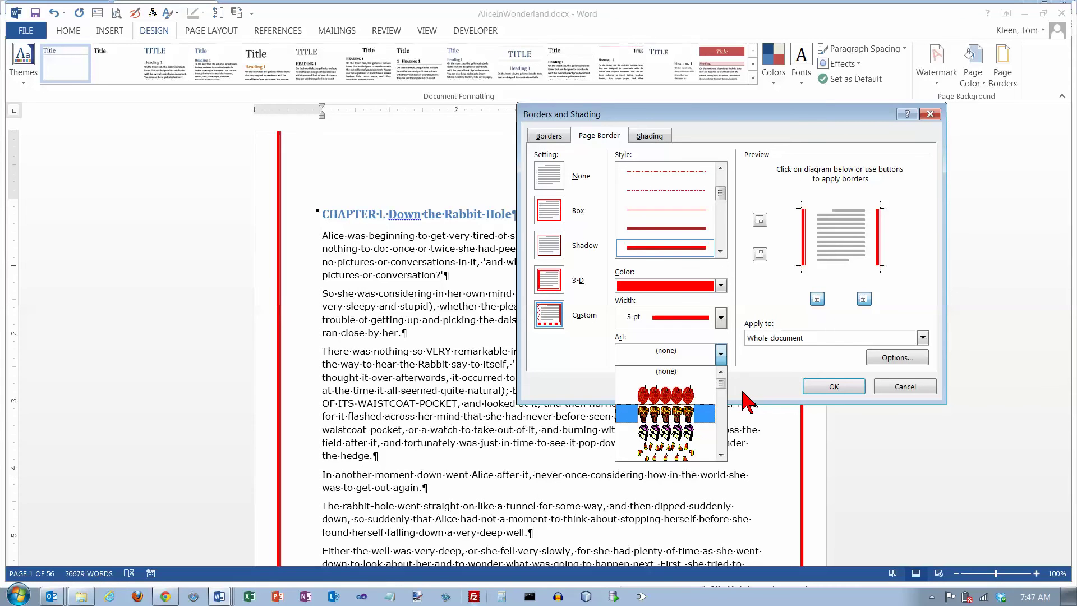
{"action": "left_click", "coordinate": [721, 455]}
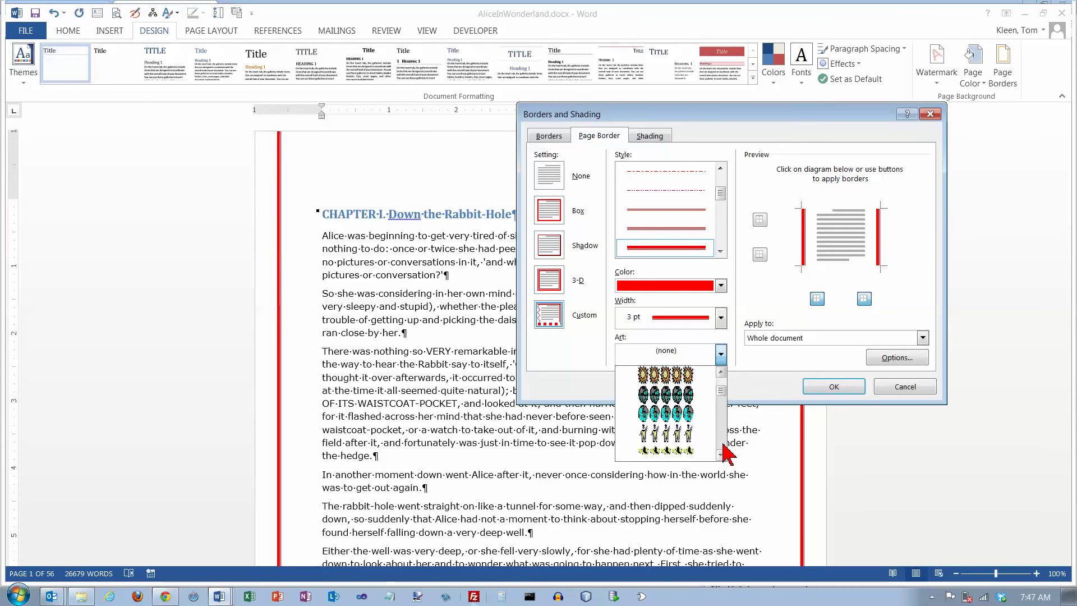
{"action": "left_click", "coordinate": [720, 456]}
{"action": "scroll", "coordinate": [724, 425], "scroll_direction": "down", "scroll_amount": 2}
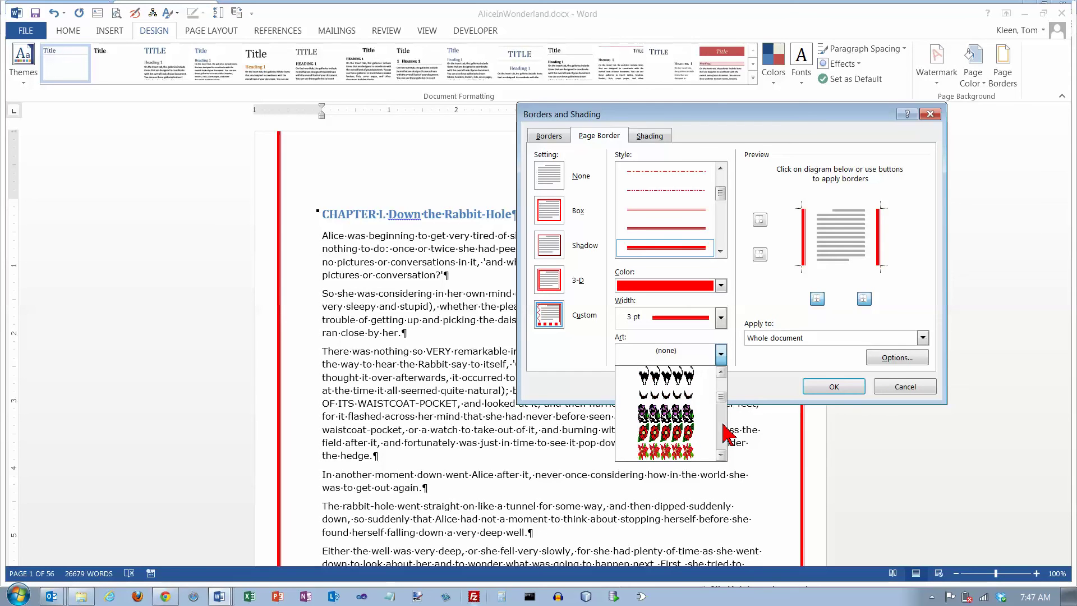
{"action": "scroll", "coordinate": [727, 433], "scroll_direction": "down", "scroll_amount": 1}
{"action": "scroll", "coordinate": [727, 433], "scroll_direction": "down", "scroll_amount": 1}
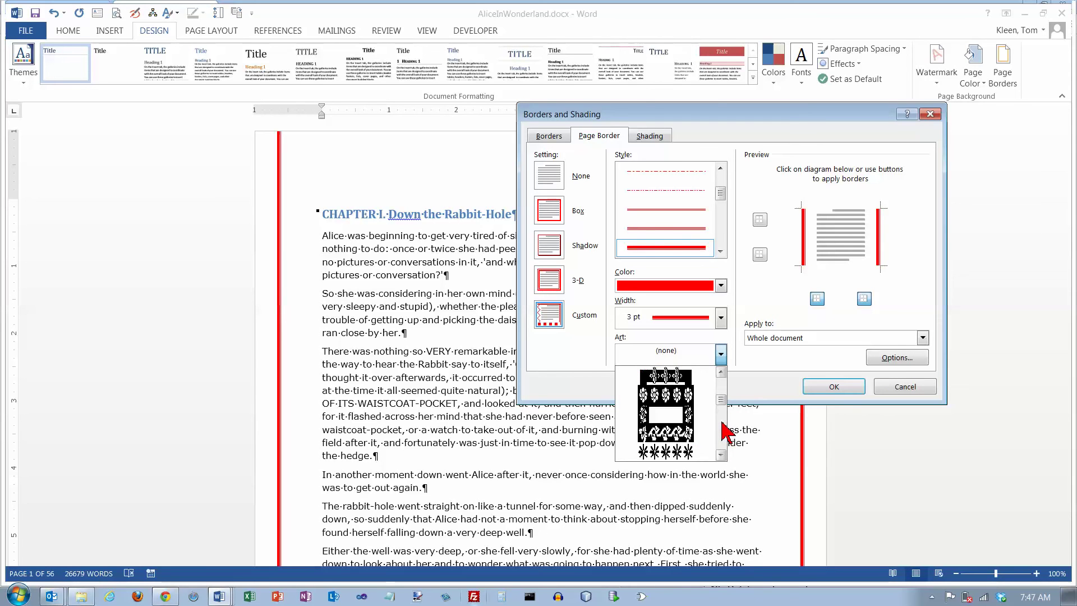
{"action": "scroll", "coordinate": [727, 437], "scroll_direction": "down", "scroll_amount": 5}
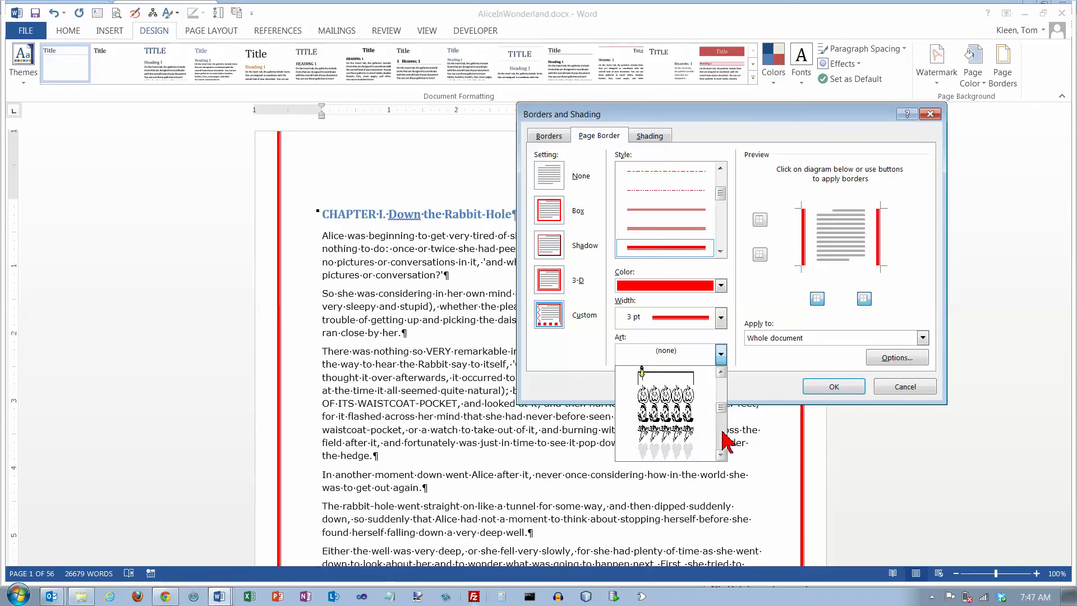
{"action": "scroll", "coordinate": [727, 440], "scroll_direction": "down", "scroll_amount": 4}
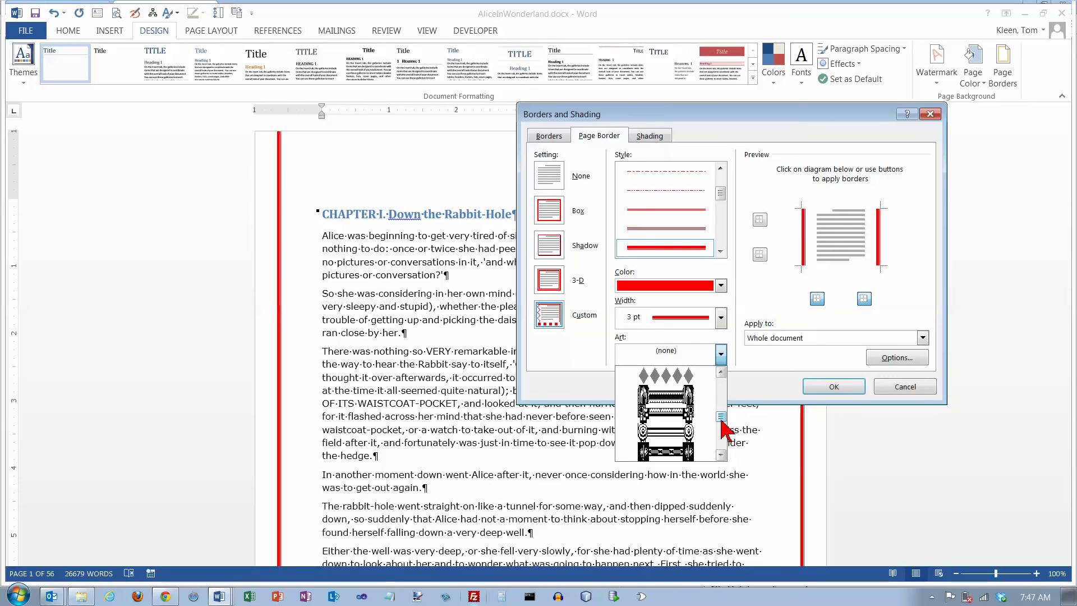
{"action": "left_click_drag", "start_coordinate": [722, 424], "coordinate": [722, 440]}
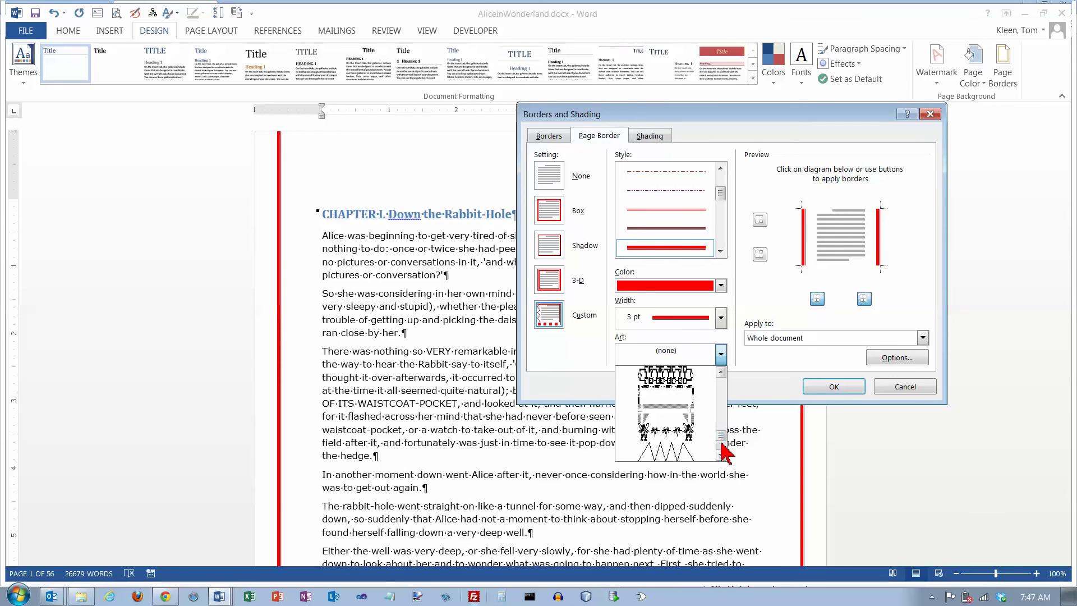
- Pick a blocky red dashed border design at 4 pt for a Box border
{"action": "left_click", "coordinate": [722, 443]}
{"action": "left_click", "coordinate": [721, 456]}
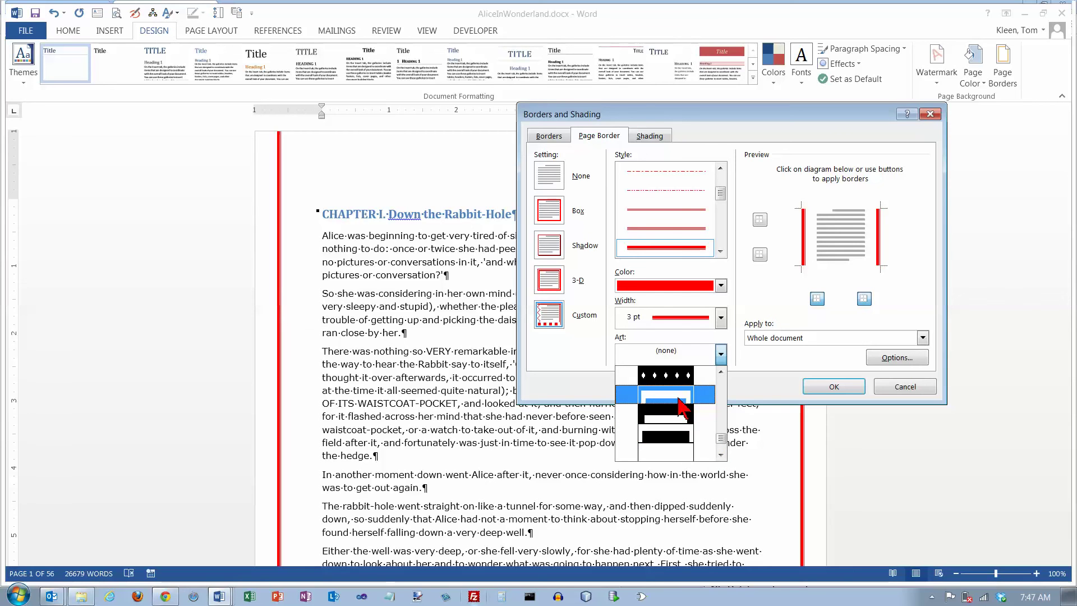
{"action": "left_click", "coordinate": [721, 455]}
{"action": "left_click", "coordinate": [721, 455]}
{"action": "left_click", "coordinate": [721, 456]}
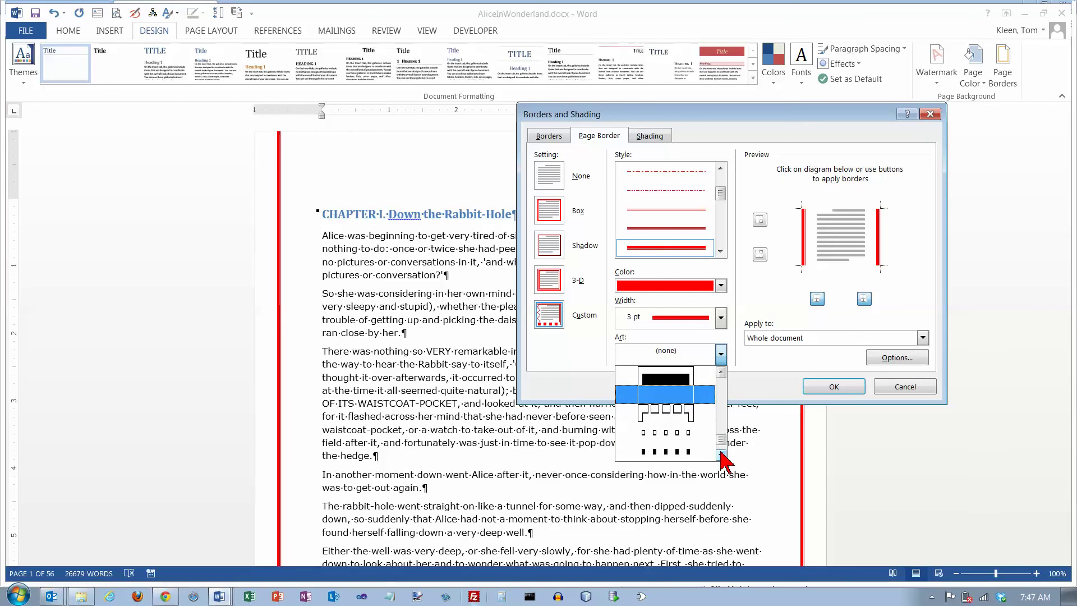
{"action": "left_click", "coordinate": [722, 456]}
{"action": "left_click", "coordinate": [721, 455]}
{"action": "left_click", "coordinate": [681, 435]}
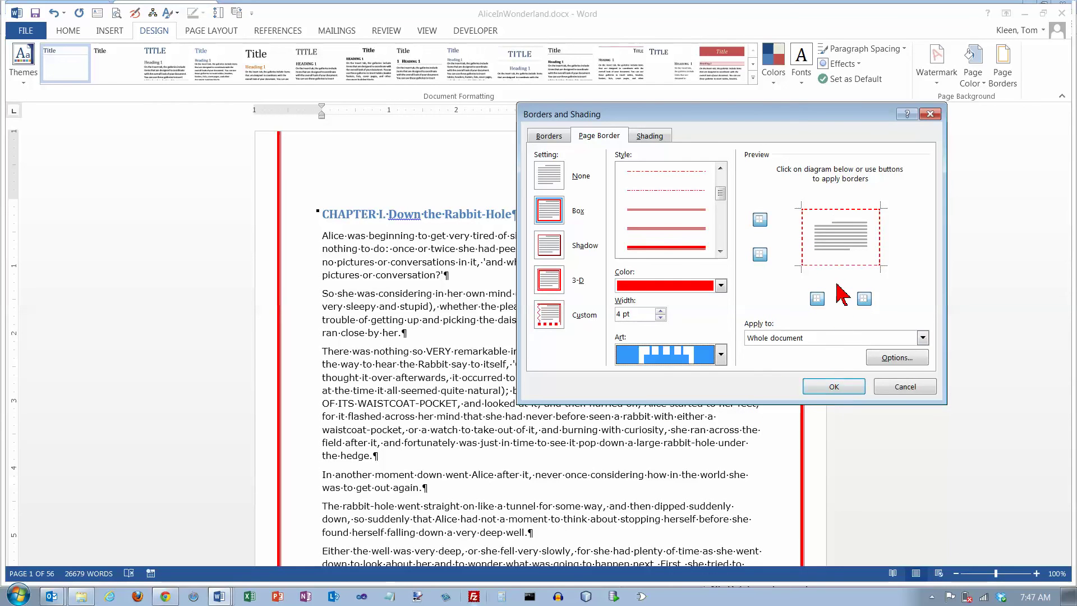
- Apply the red dashed 4 pt box border and check it across the pages
{"action": "left_click", "coordinate": [832, 387]}
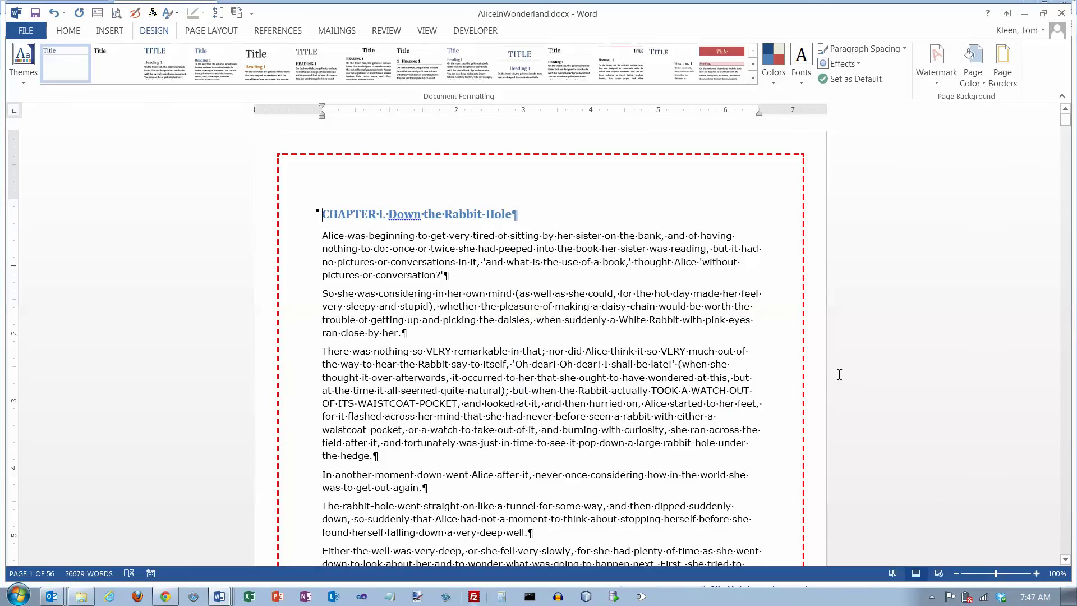
{"action": "scroll", "coordinate": [840, 375], "scroll_direction": "down", "scroll_amount": 15}
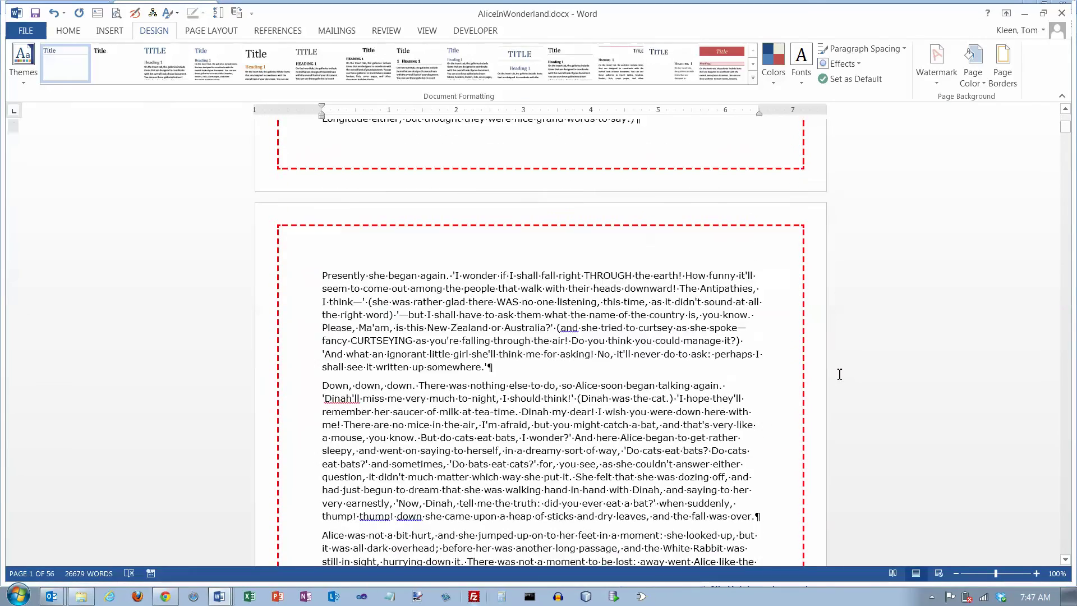
{"action": "scroll", "coordinate": [839, 374], "scroll_direction": "down", "scroll_amount": 10}
{"action": "scroll", "coordinate": [839, 374], "scroll_direction": "up", "scroll_amount": 15}
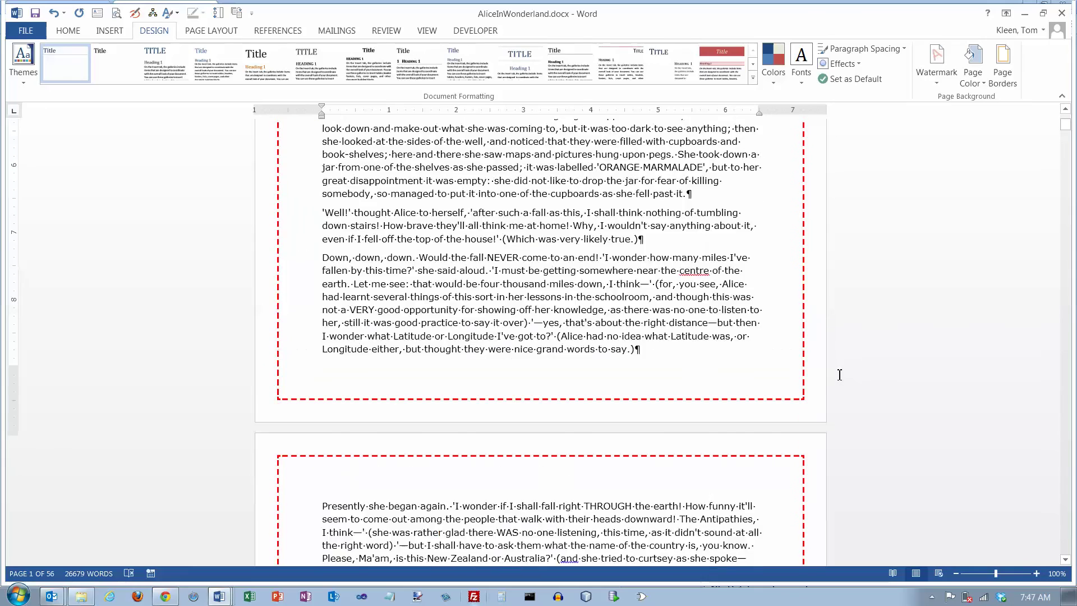
{"action": "scroll", "coordinate": [853, 315], "scroll_direction": "up", "scroll_amount": 7}
- Apply the 24 pt cyan yellow-lightning-bolt art border to all pages
{"action": "left_click", "coordinate": [1007, 71]}
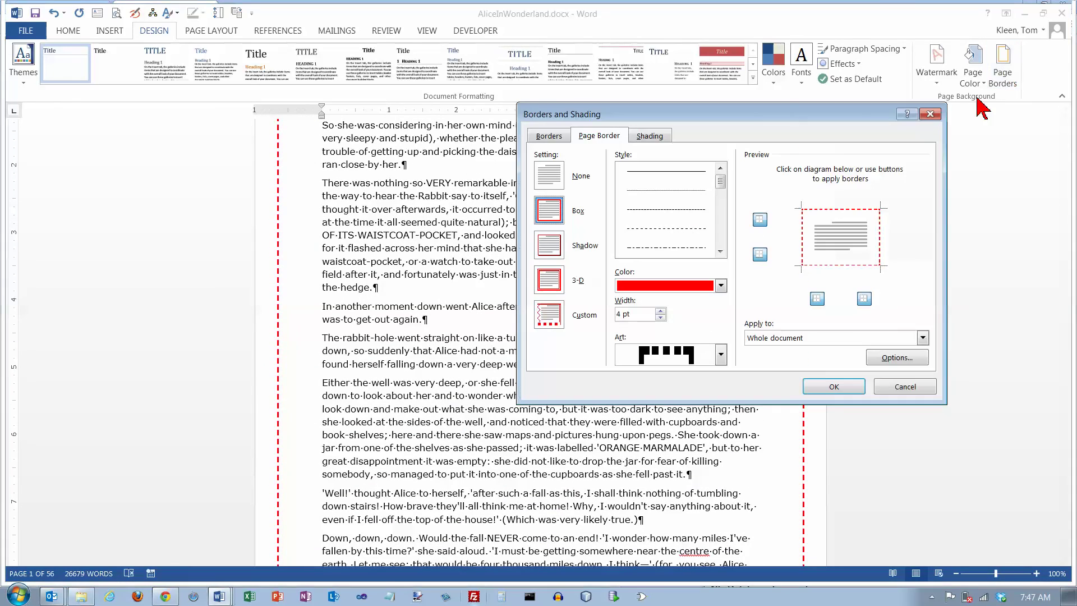
{"action": "left_click", "coordinate": [721, 354]}
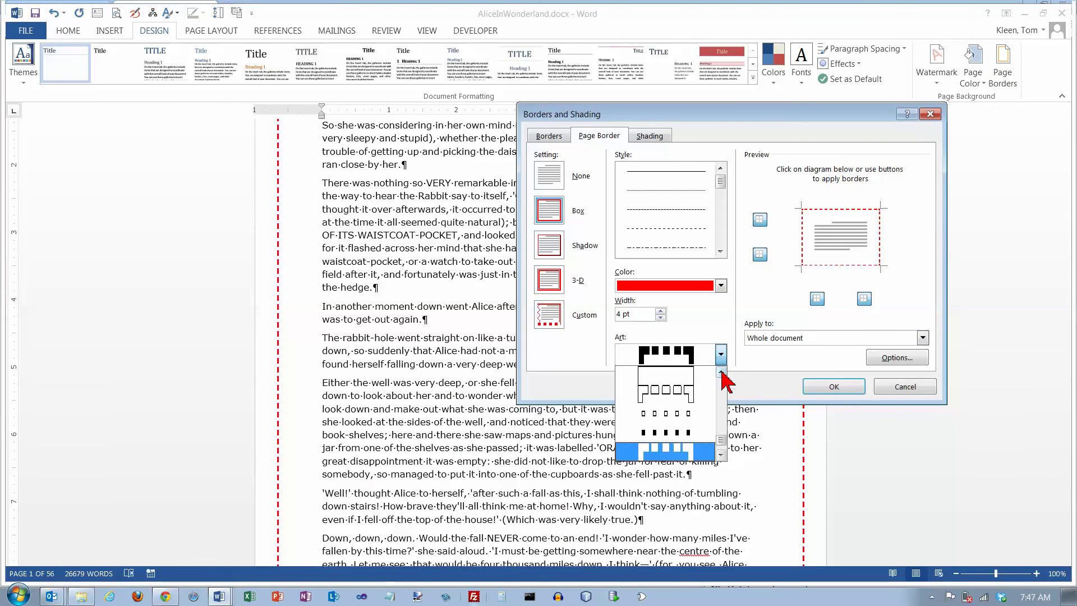
{"action": "scroll", "coordinate": [722, 372], "scroll_direction": "up", "scroll_amount": 10}
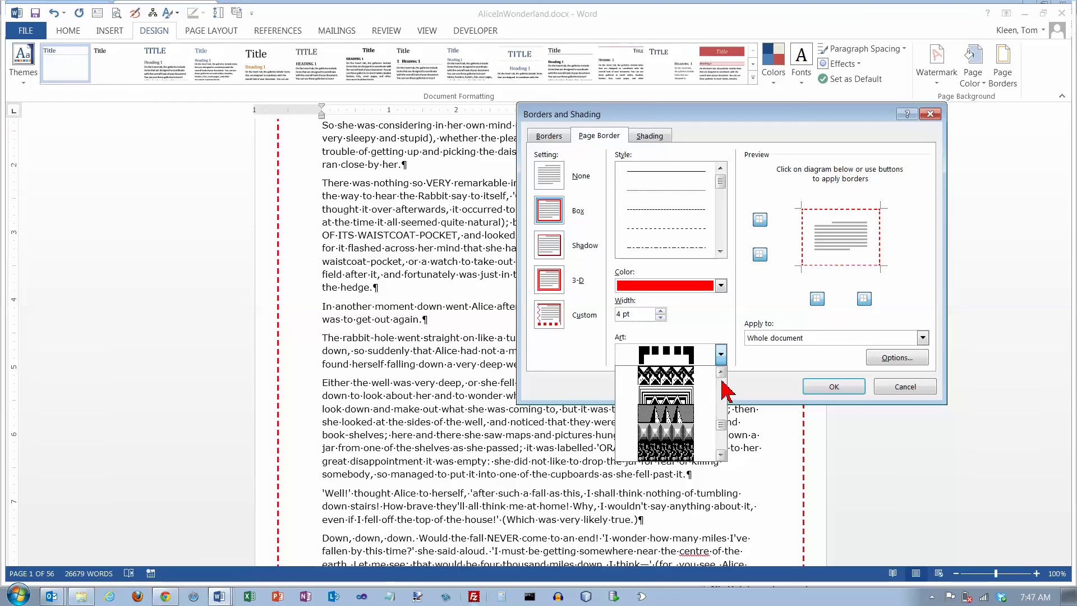
{"action": "scroll", "coordinate": [723, 387], "scroll_direction": "up", "scroll_amount": 10}
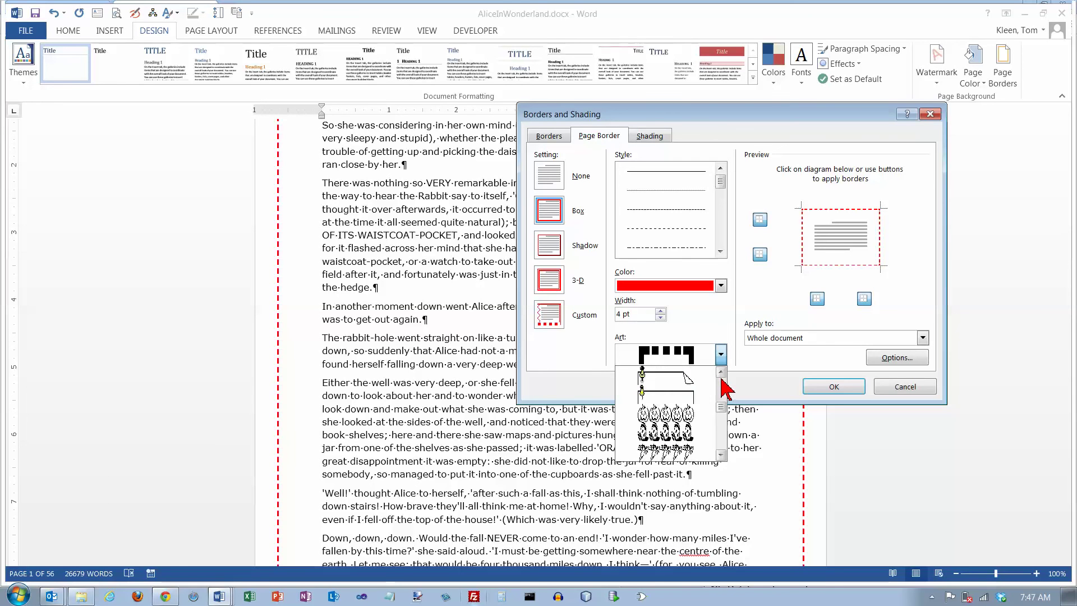
{"action": "scroll", "coordinate": [722, 380], "scroll_direction": "up", "scroll_amount": 5}
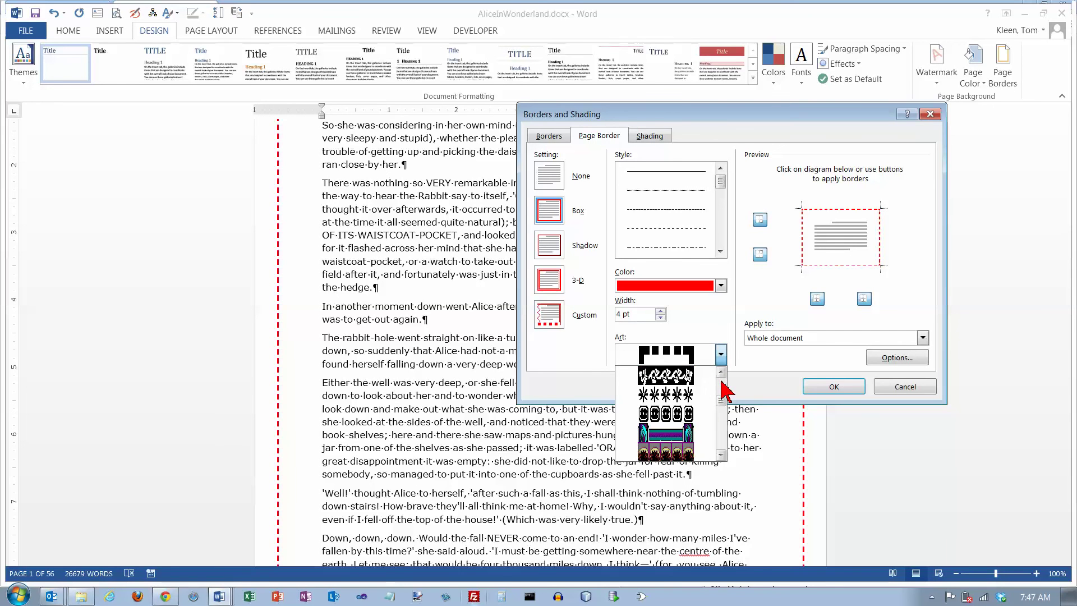
{"action": "scroll", "coordinate": [724, 410], "scroll_direction": "up", "scroll_amount": 3}
{"action": "left_click", "coordinate": [681, 419]}
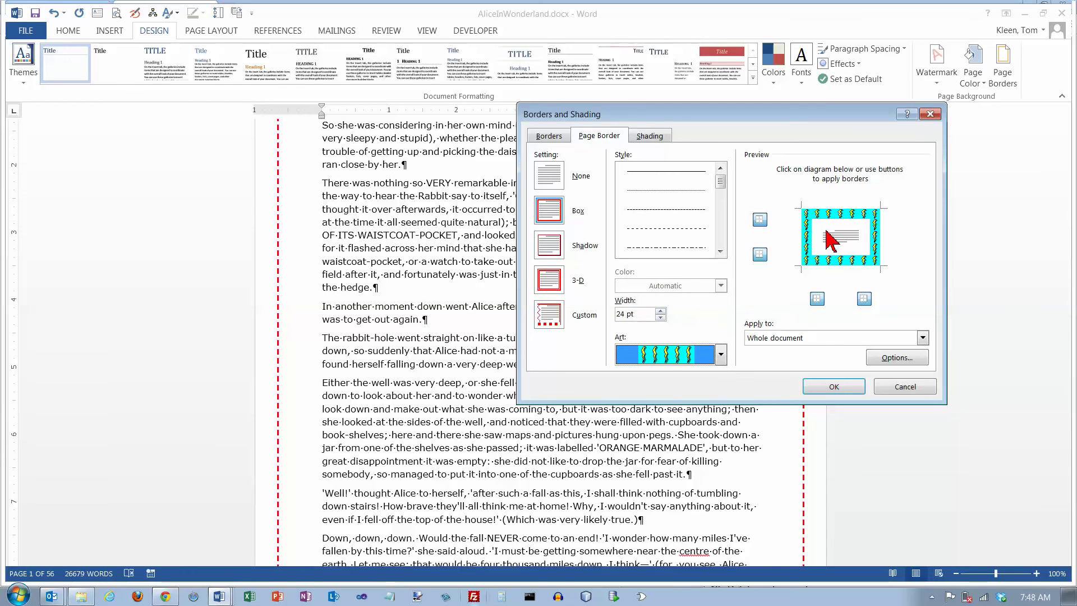
{"action": "left_click", "coordinate": [831, 386]}
{"action": "scroll", "coordinate": [847, 372], "scroll_direction": "up", "scroll_amount": 3}
{"action": "scroll", "coordinate": [863, 293], "scroll_direction": "up", "scroll_amount": 2}
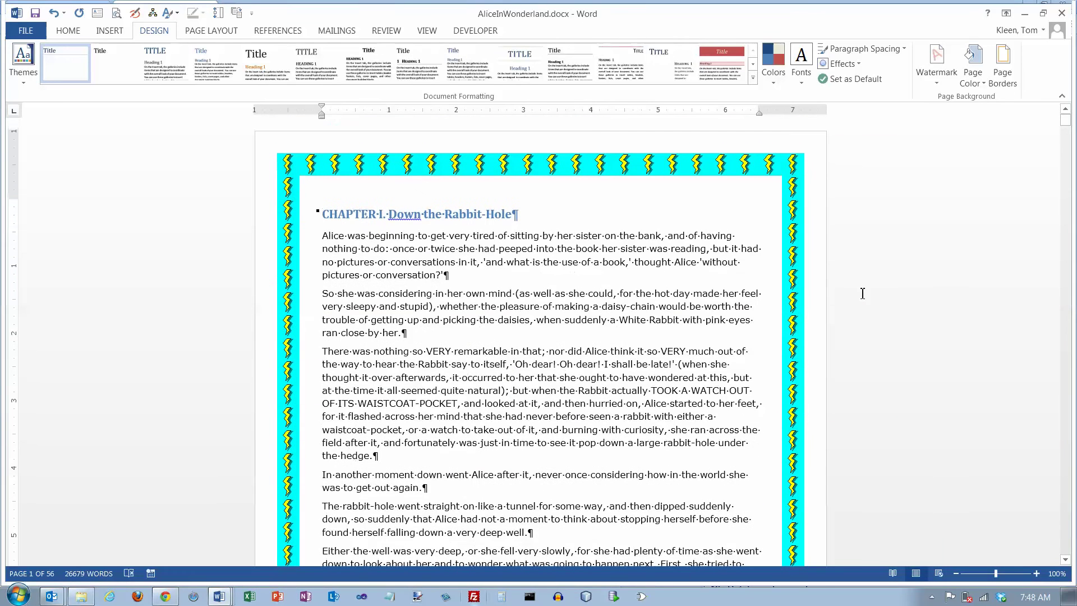